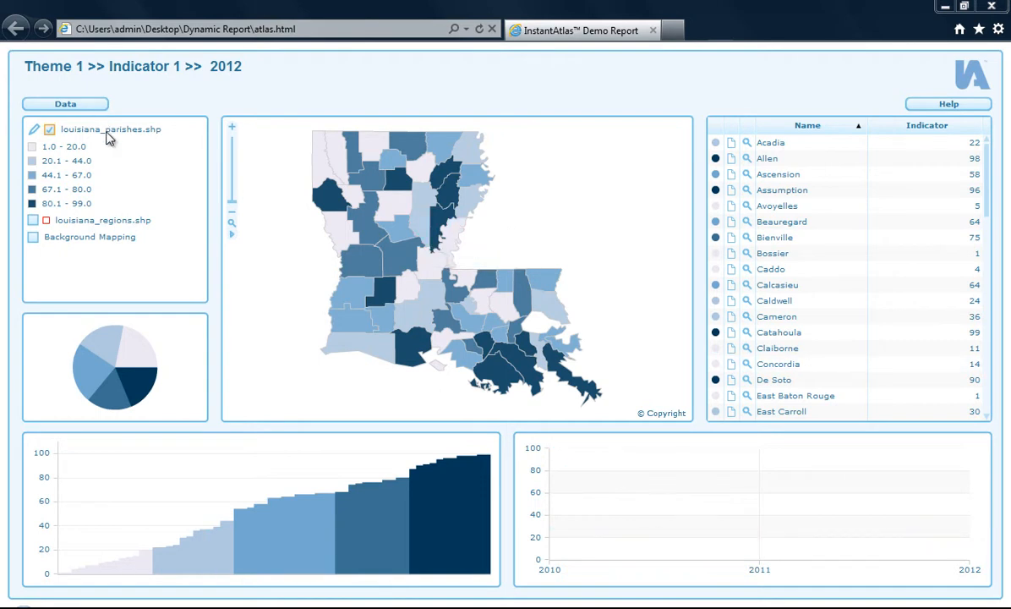
Step: Toggle the louisiana_regions.shp layer and the background mapping in the published report to preview them
click(33, 221)
click(33, 220)
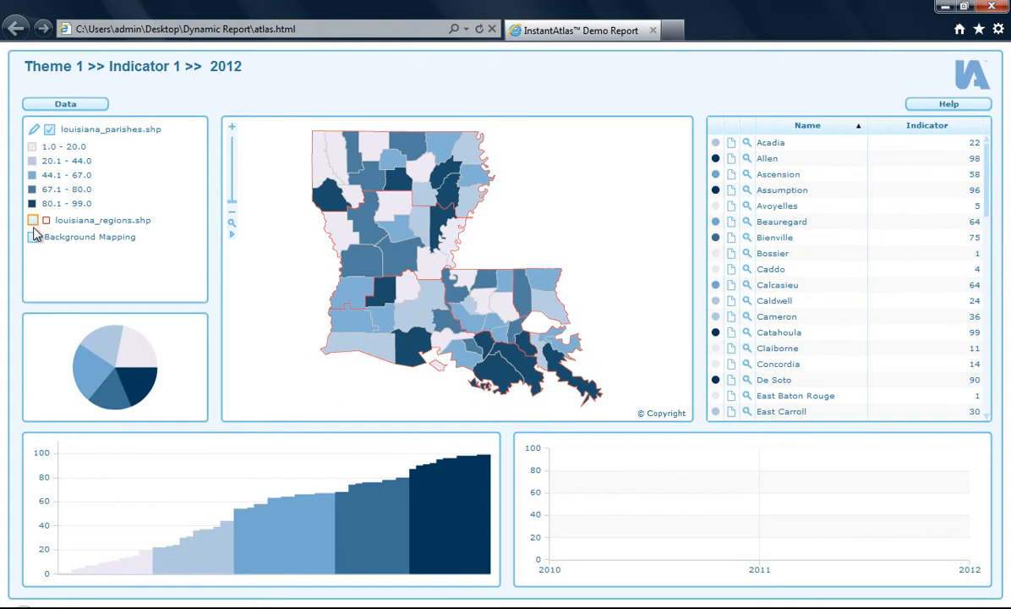
click(33, 238)
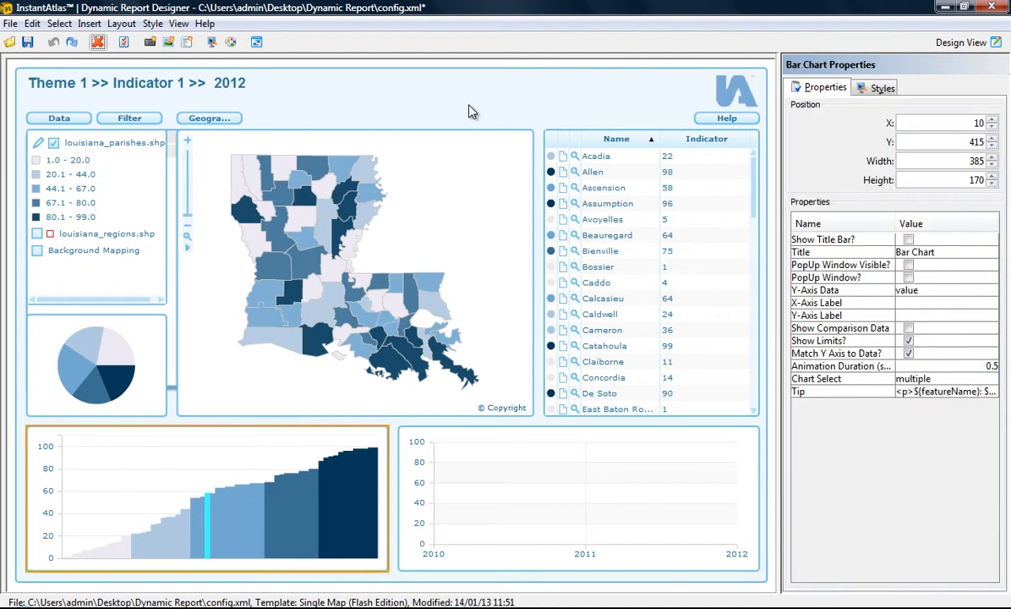
Step: Narrow the bar chart, and move and resize the time series chart beside it so its edge lines up with the map
drag(387, 474, 252, 478)
drag(454, 474, 319, 477)
drag(623, 476, 532, 479)
Step: Extend the data table downward so it ends level with the two charts
click(647, 375)
drag(647, 411, 650, 569)
click(589, 108)
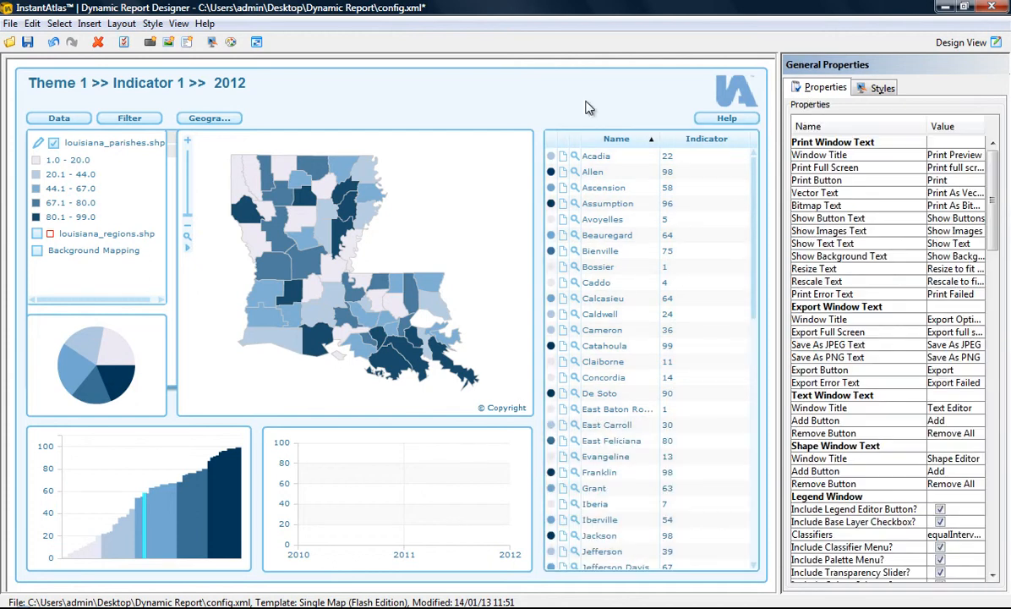
Step: Turn on Show Background Mapping for the map, saving the report and reloading it in the browser
click(469, 158)
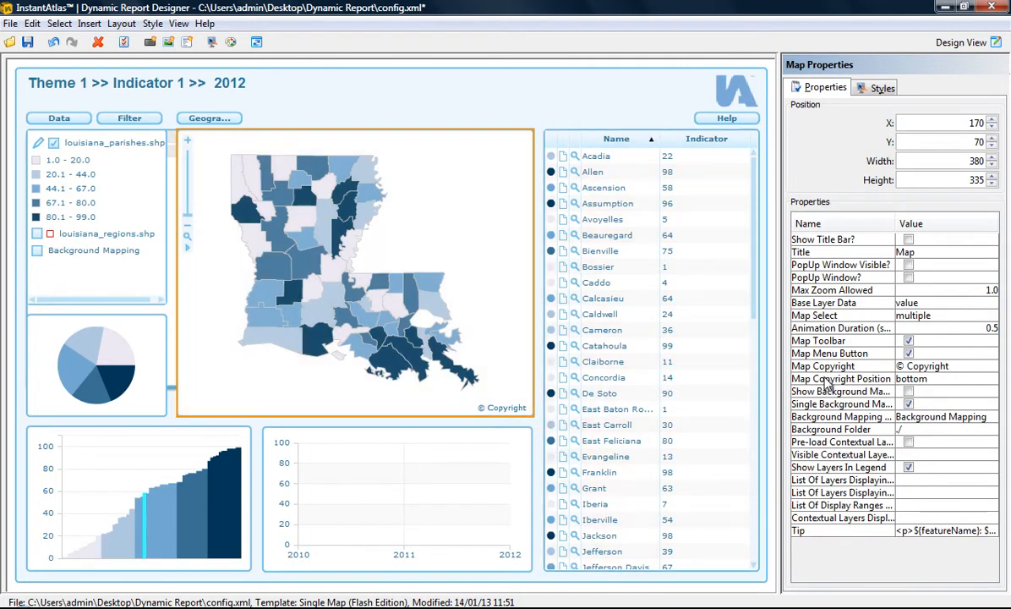
click(909, 392)
click(29, 44)
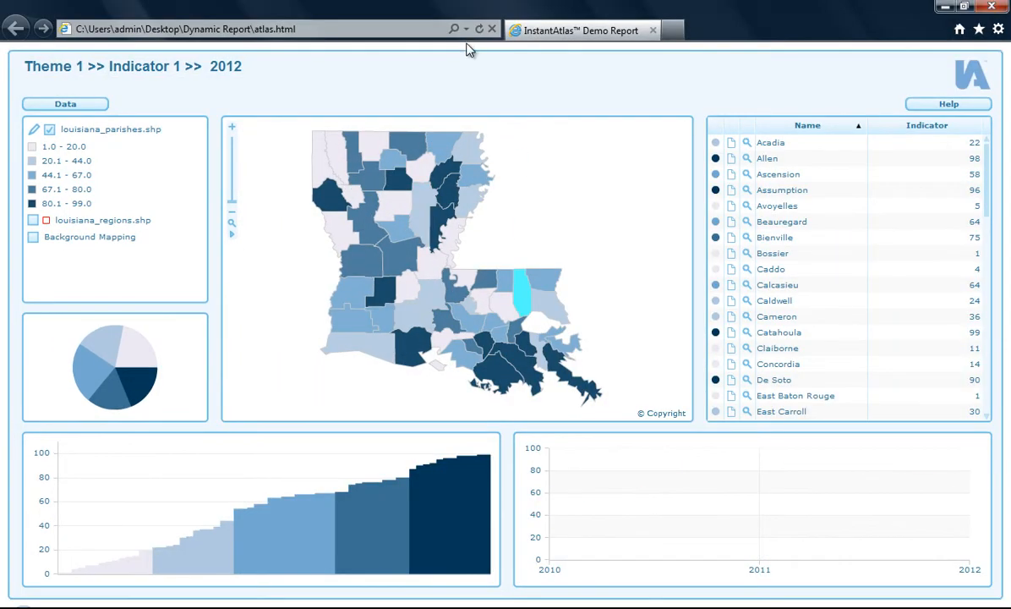
click(479, 31)
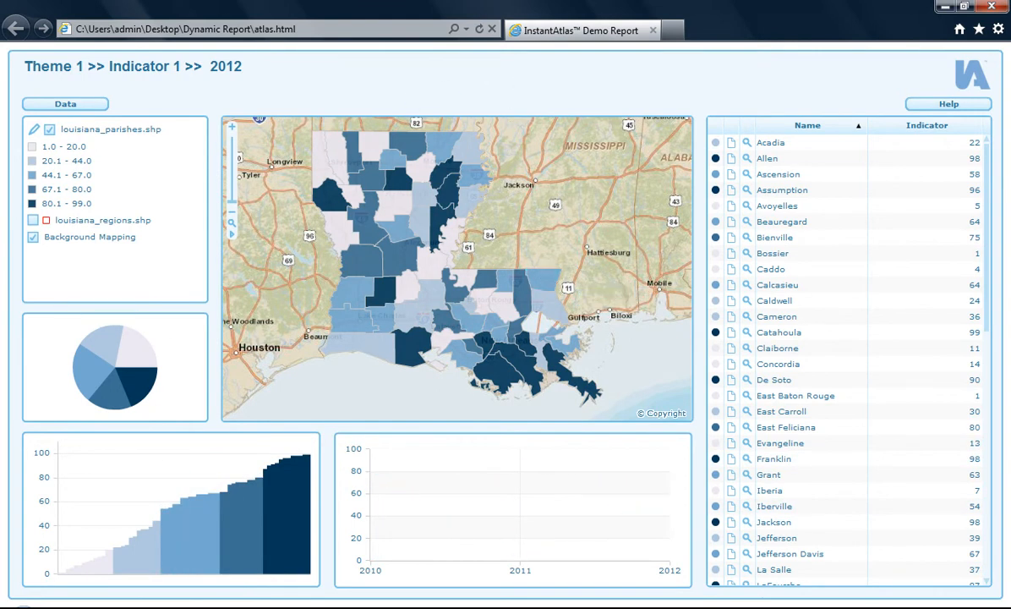
Step: Switch back to Dynamic Report Designer and open the map palettes and colour schemes for editing
click(724, 607)
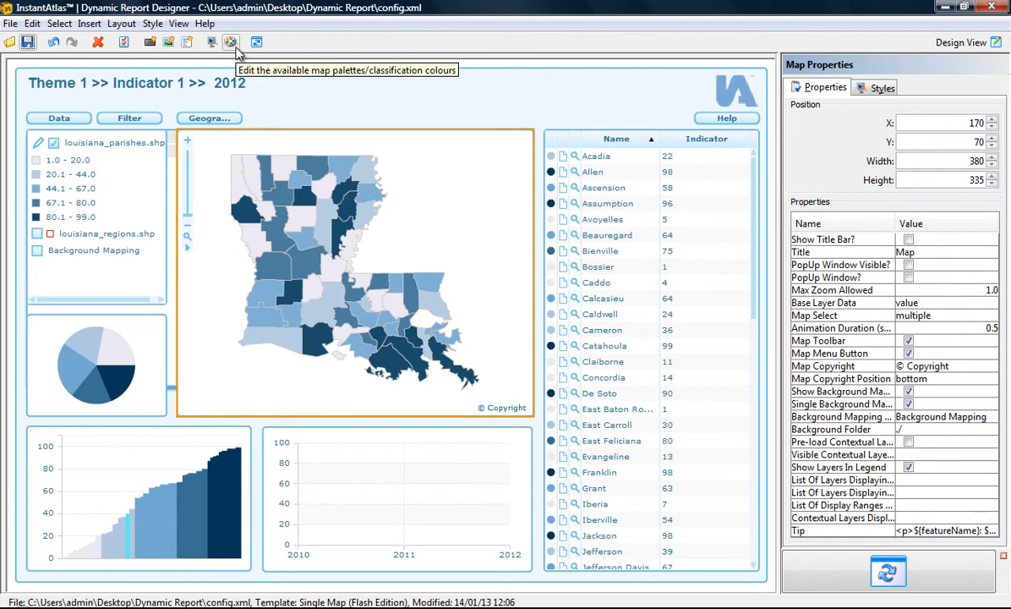
click(237, 49)
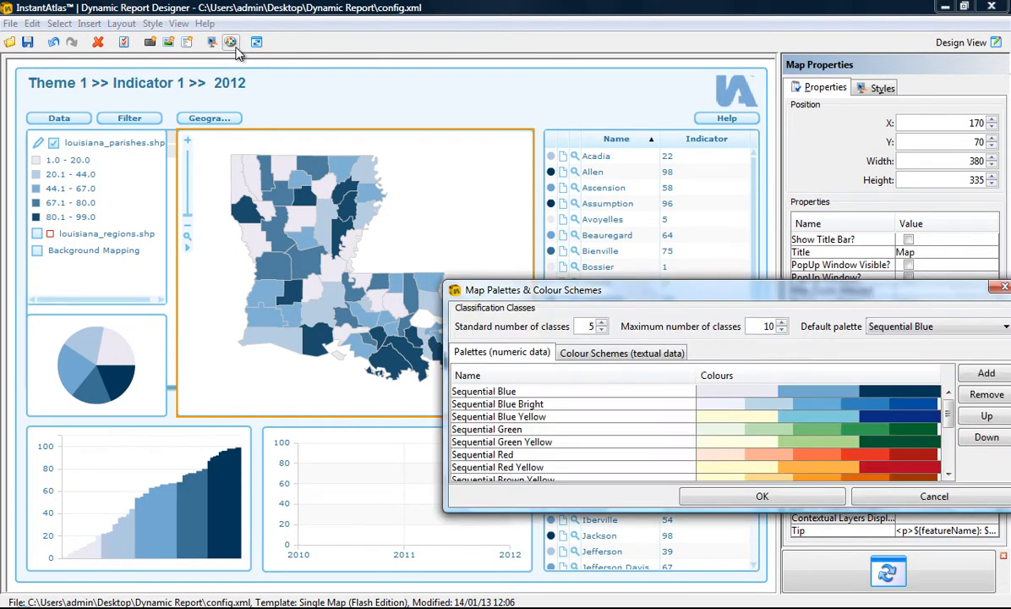
drag(692, 296, 445, 266)
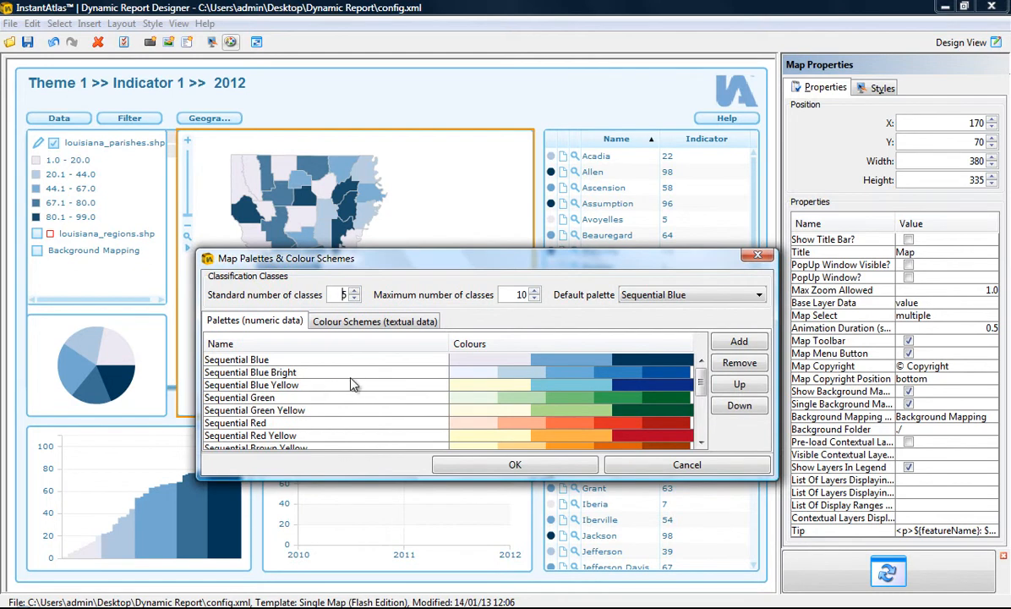
Step: Examine the available default palettes and the colours that make up Sequential Blue
click(706, 294)
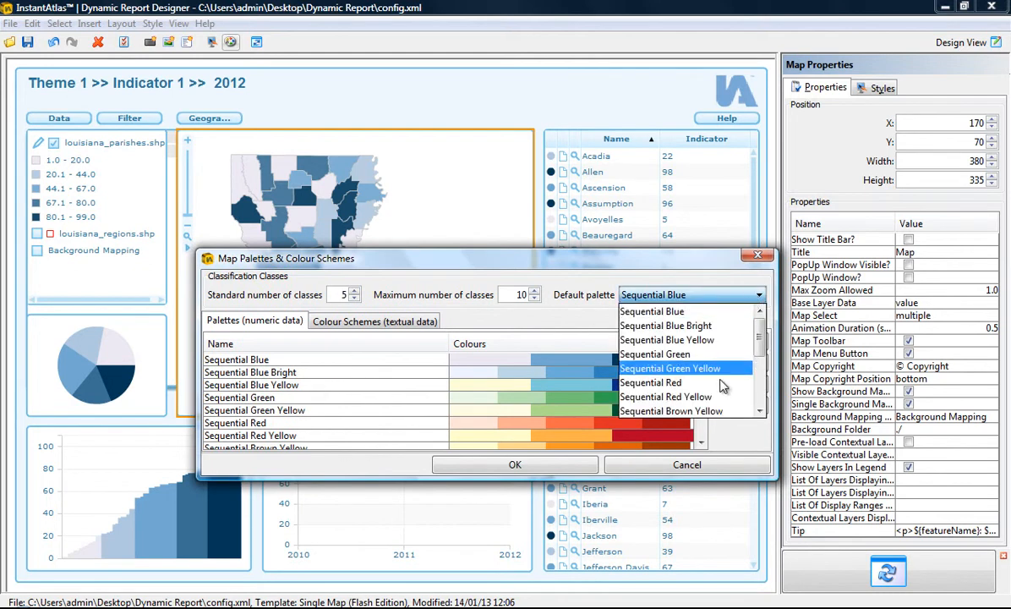
click(667, 311)
double_click(511, 361)
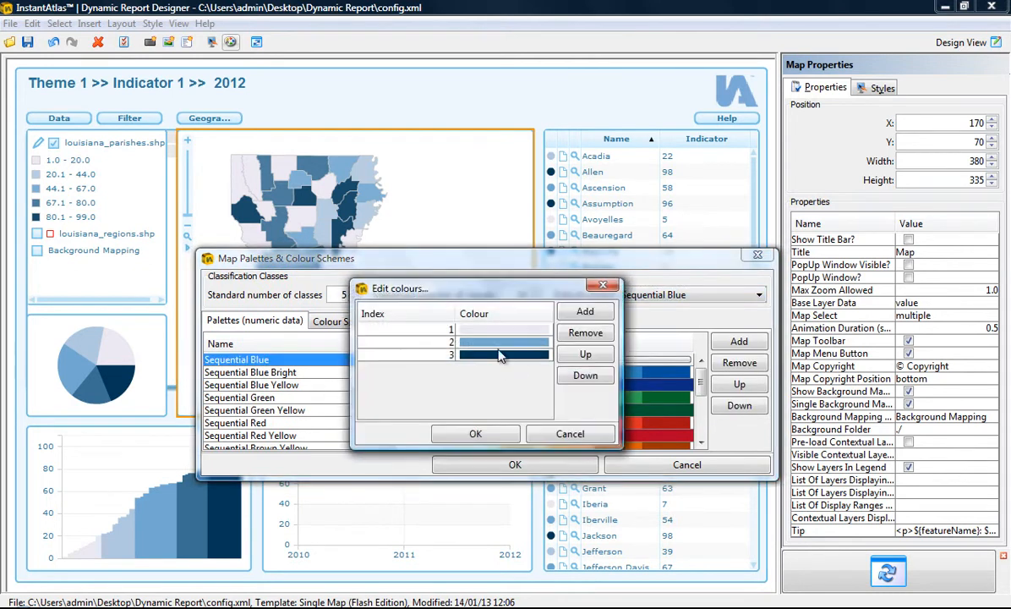
click(560, 433)
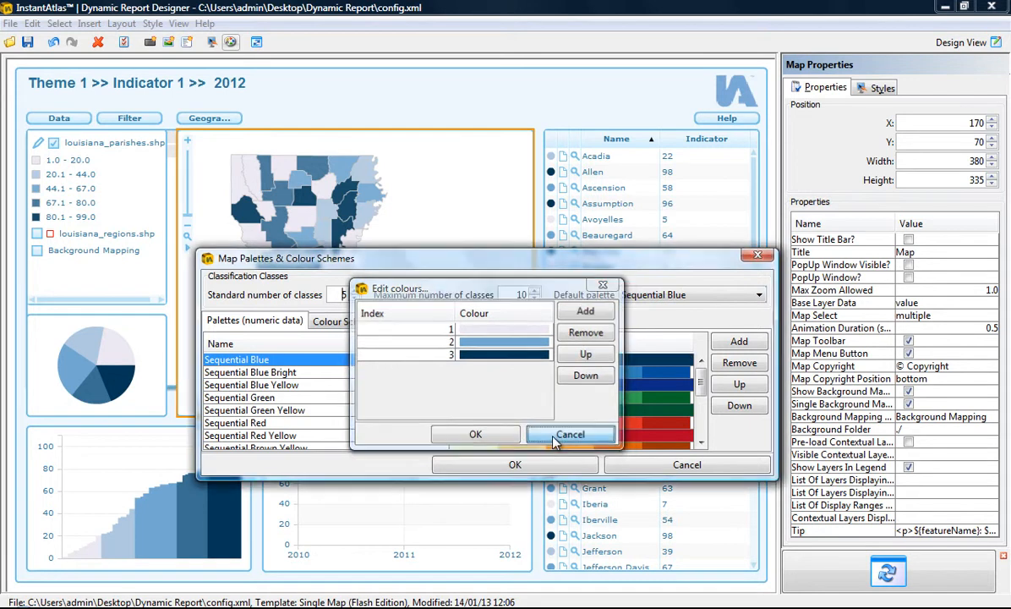
Step: Add a new numeric data palette and set its first colour to light green
click(735, 342)
drag(700, 372, 703, 427)
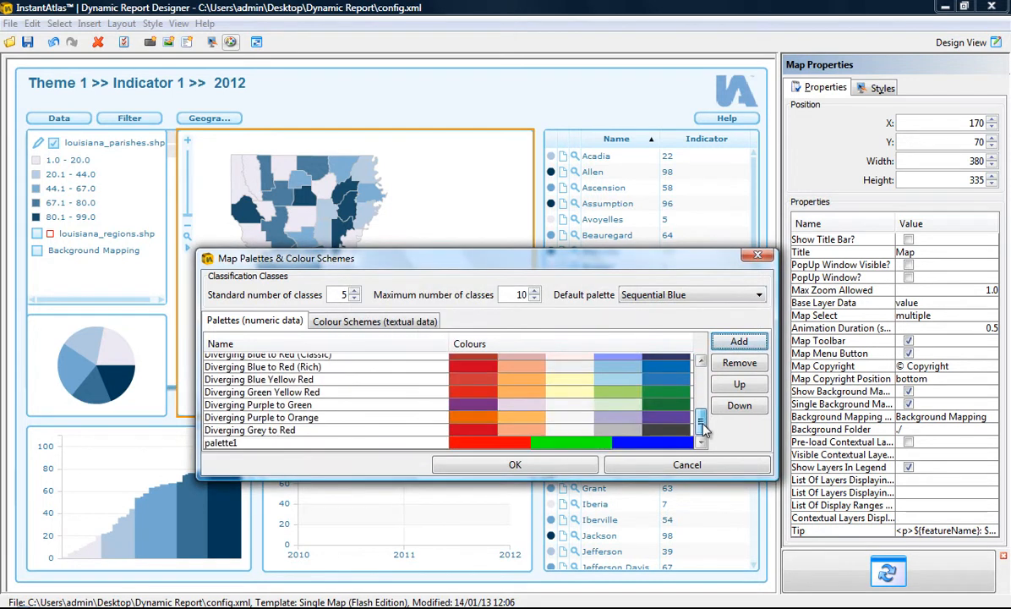
double_click(519, 444)
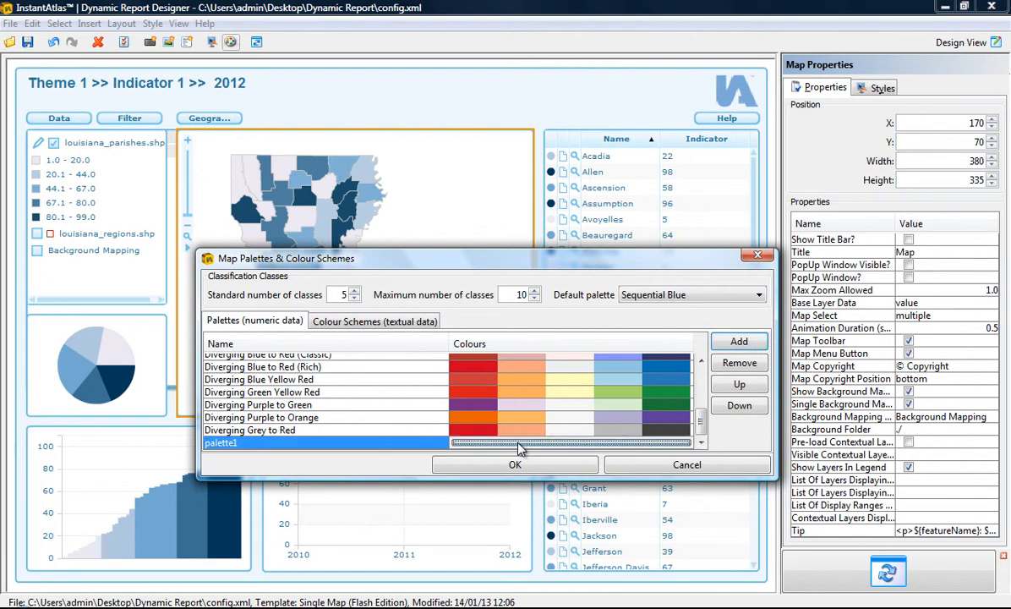
double_click(528, 334)
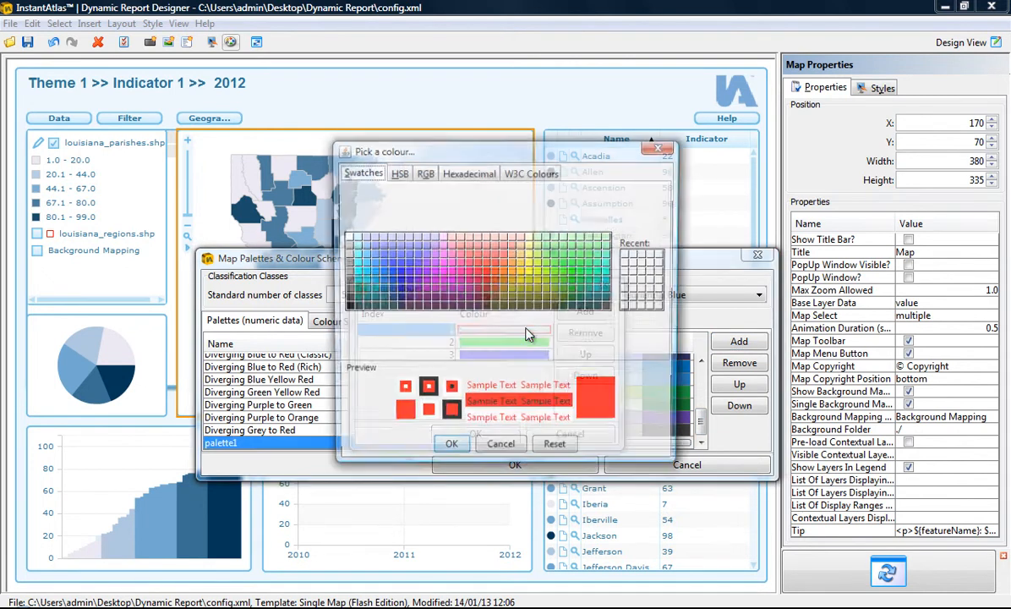
click(536, 252)
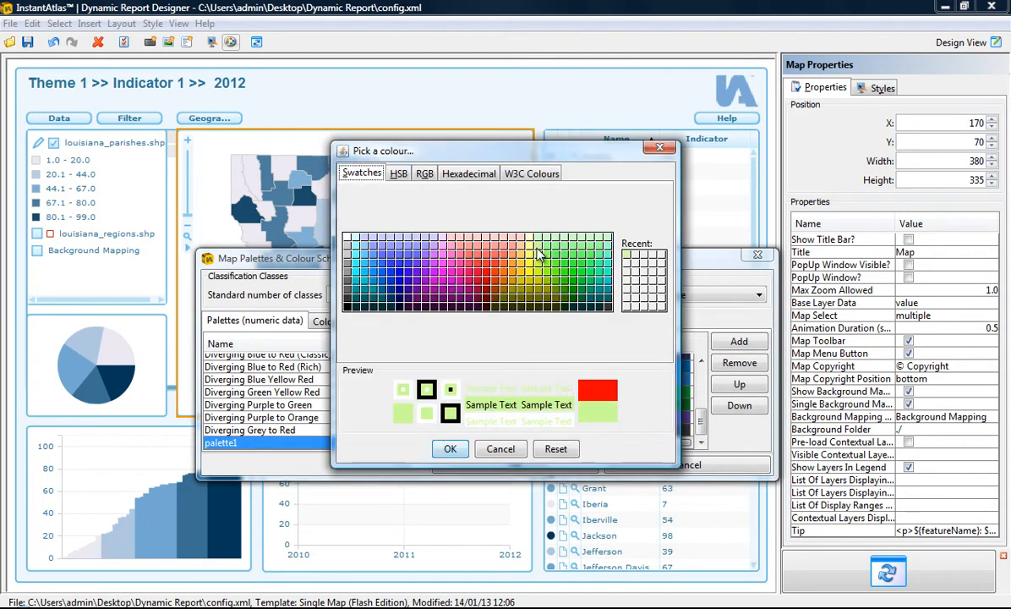
click(449, 448)
Step: Set the new palette's second colour to dark green and remove its third colour
double_click(486, 349)
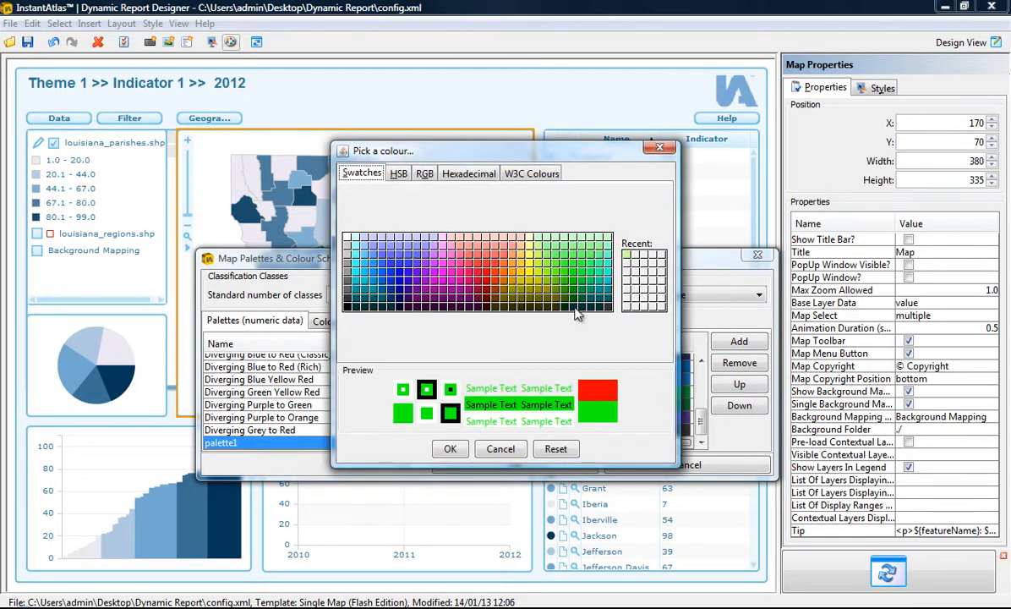
click(546, 278)
click(458, 449)
click(442, 355)
click(583, 335)
click(477, 433)
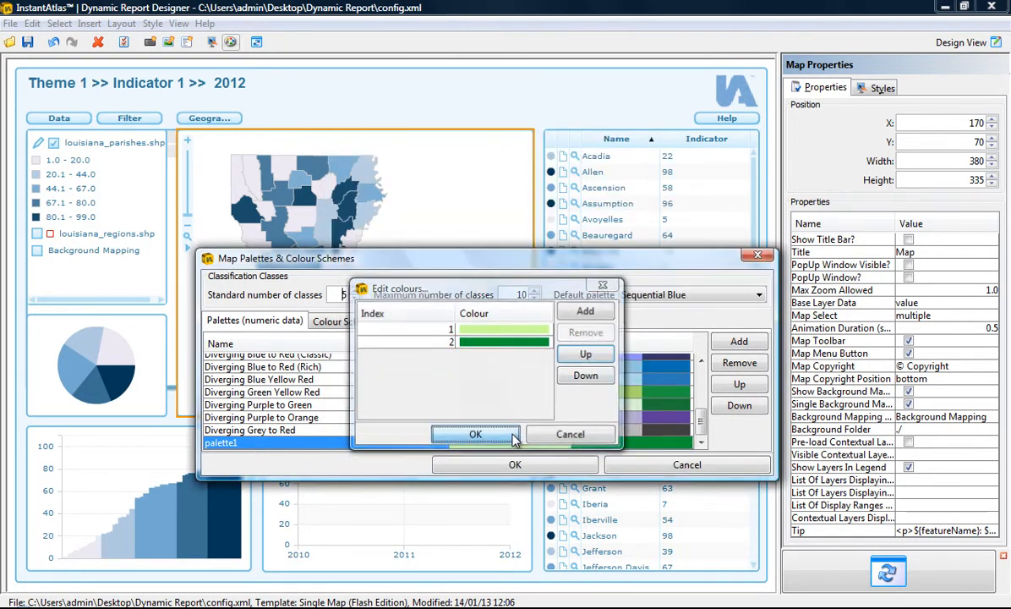
Step: Make palette1 the default map palette and apply the palette settings
click(667, 294)
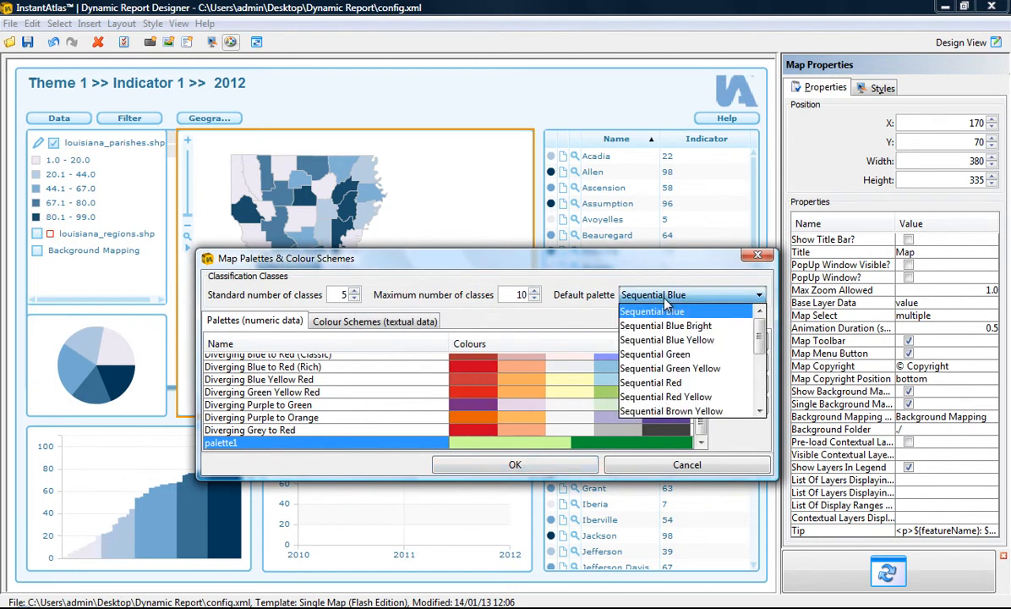
drag(759, 321, 758, 393)
click(642, 411)
click(515, 464)
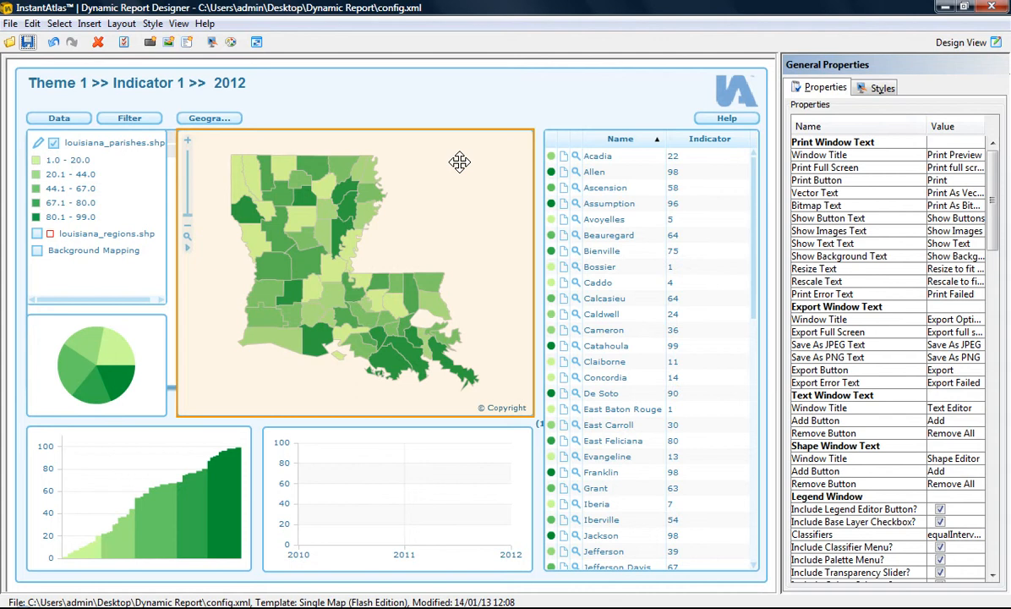
Step: Set the borderColor of the map's Panel style class to green, saving the report and reloading it in the browser
click(459, 161)
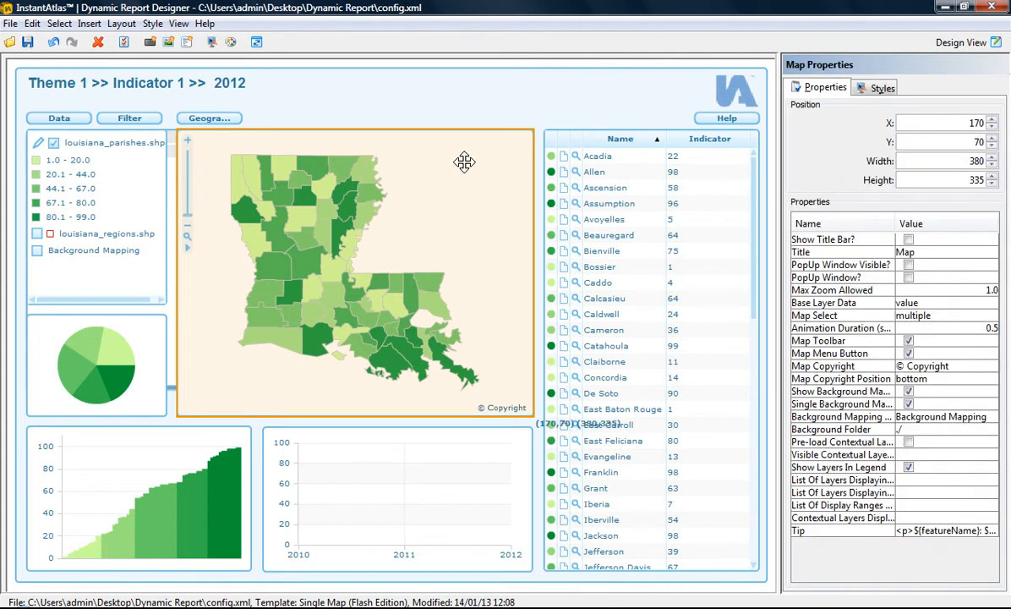
click(873, 96)
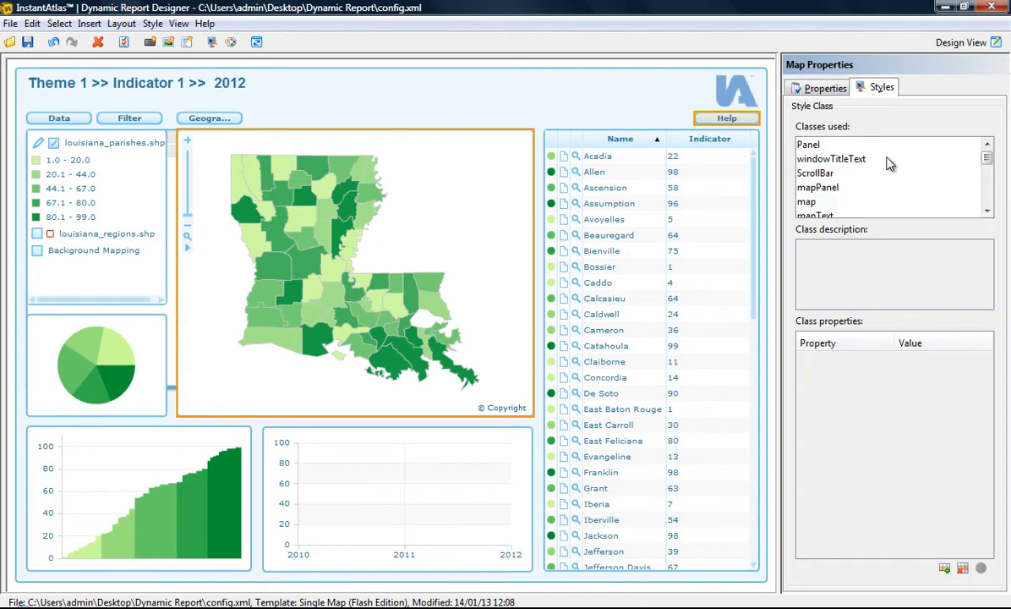
mouse_move(987, 156)
mouse_down()
mouse_move(991, 196)
mouse_move(986, 155)
mouse_up()
click(860, 187)
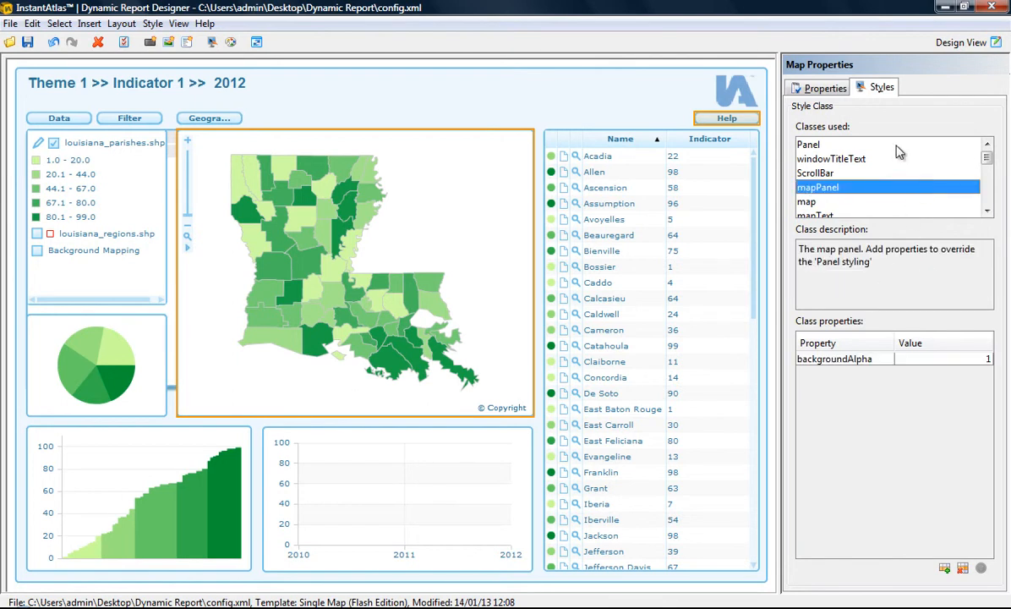
click(839, 144)
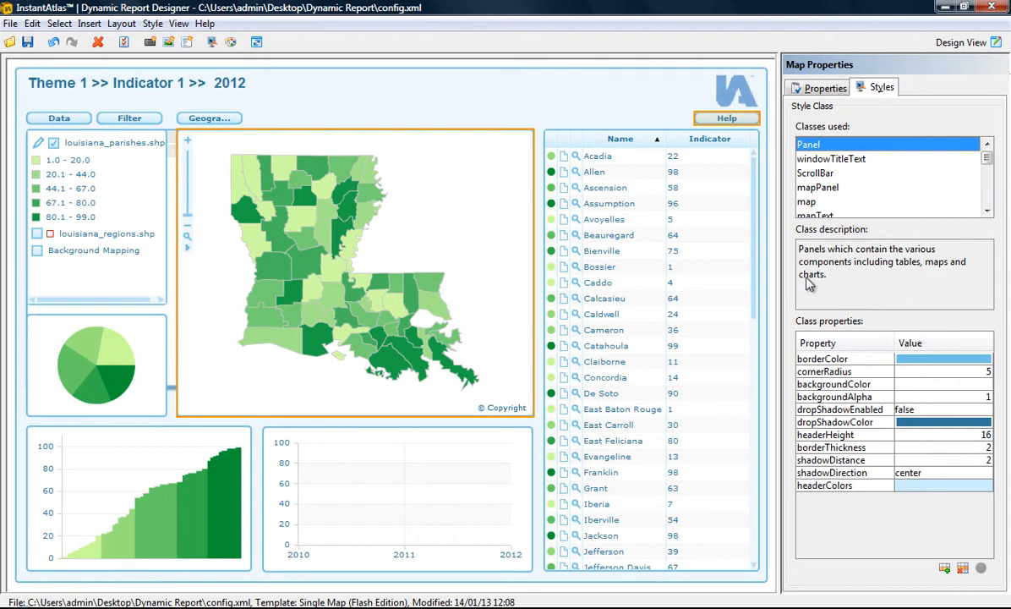
click(848, 358)
click(848, 358)
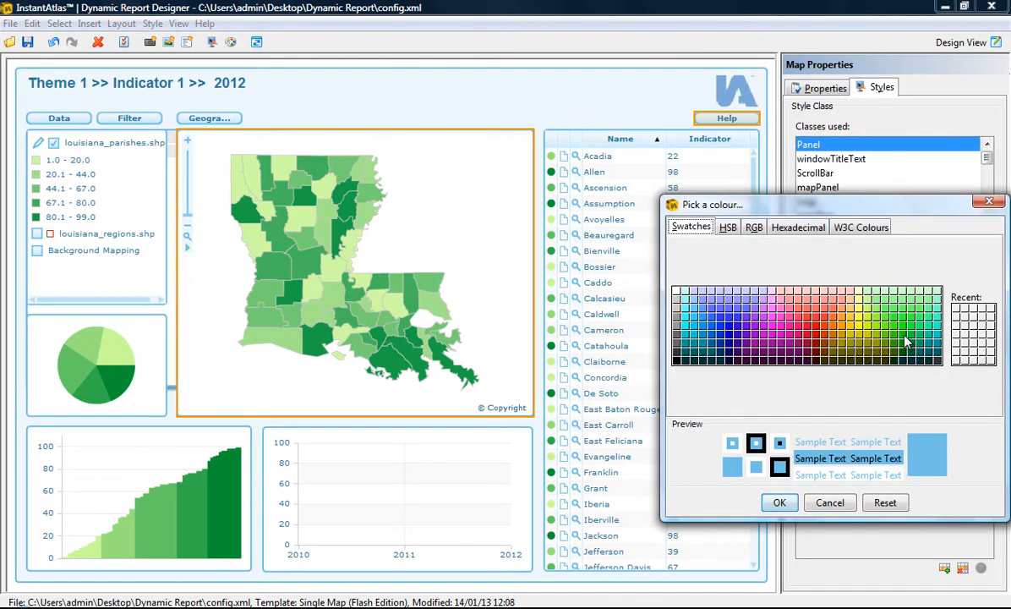
click(906, 342)
click(779, 502)
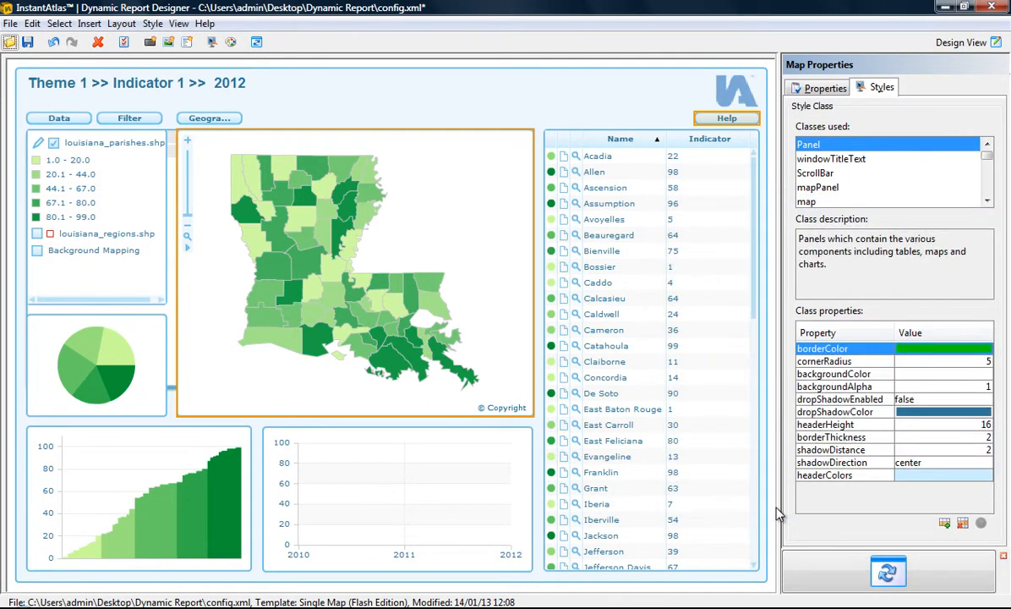
click(28, 41)
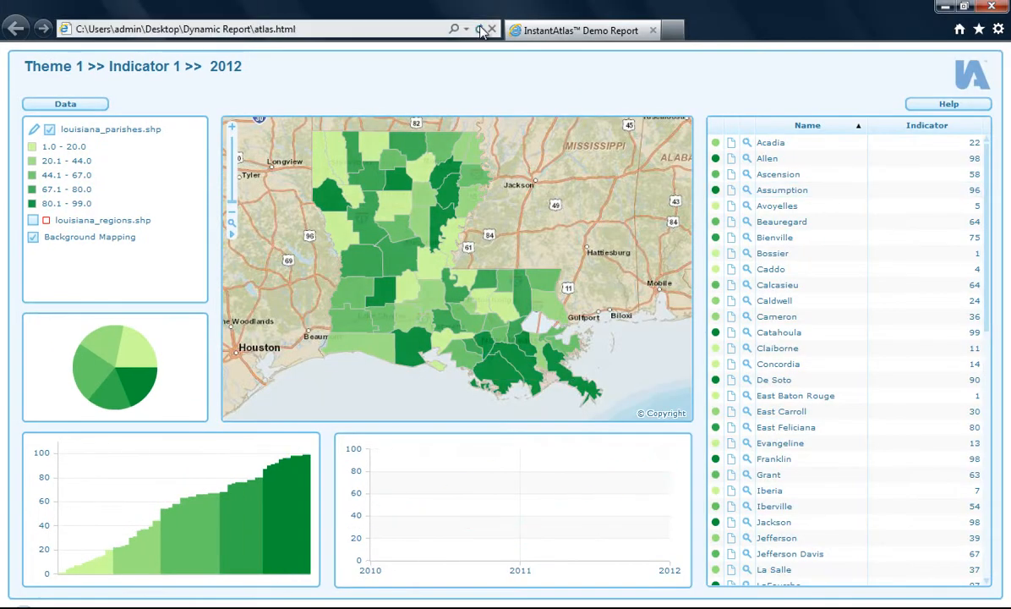
click(479, 29)
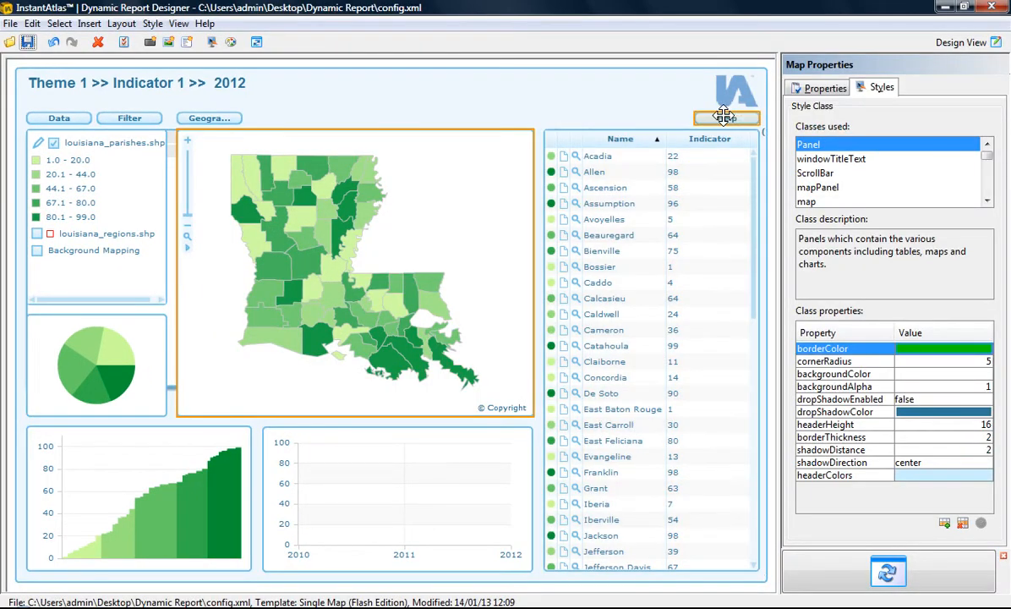
Step: Set the fontSize of the Help button's button style class to 12
click(725, 117)
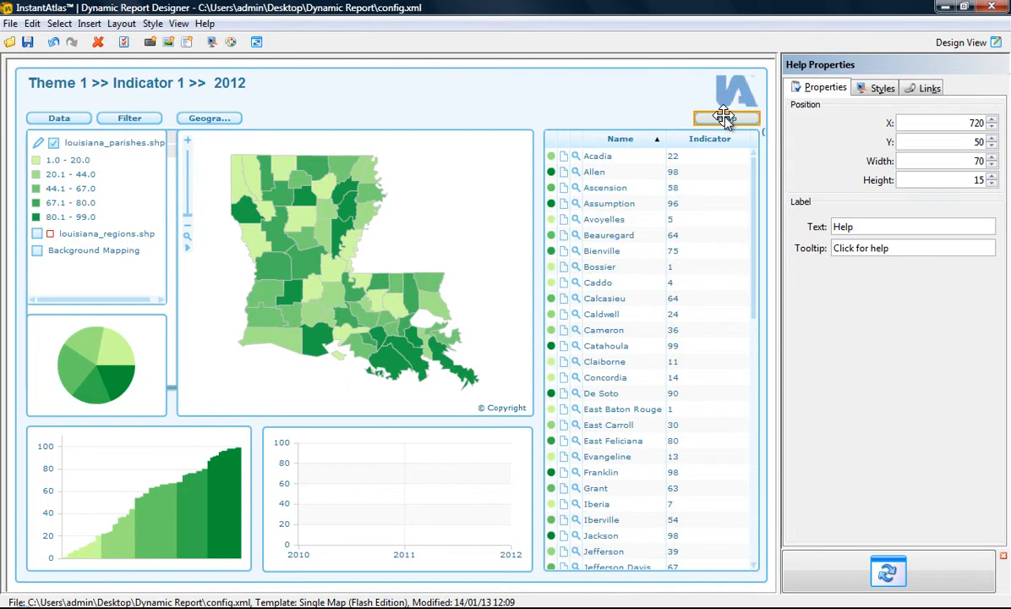
click(879, 88)
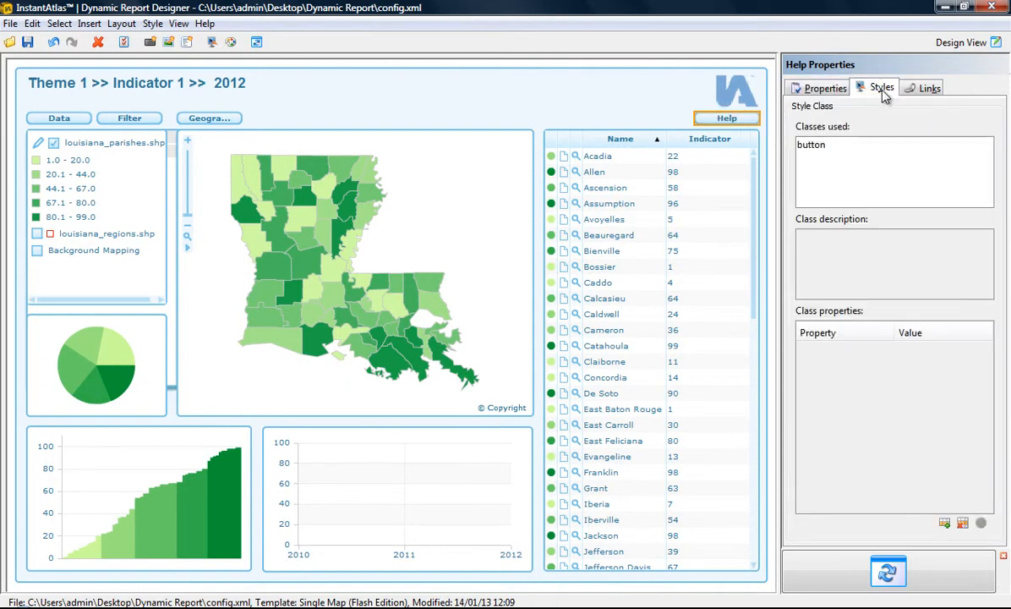
click(832, 146)
click(985, 475)
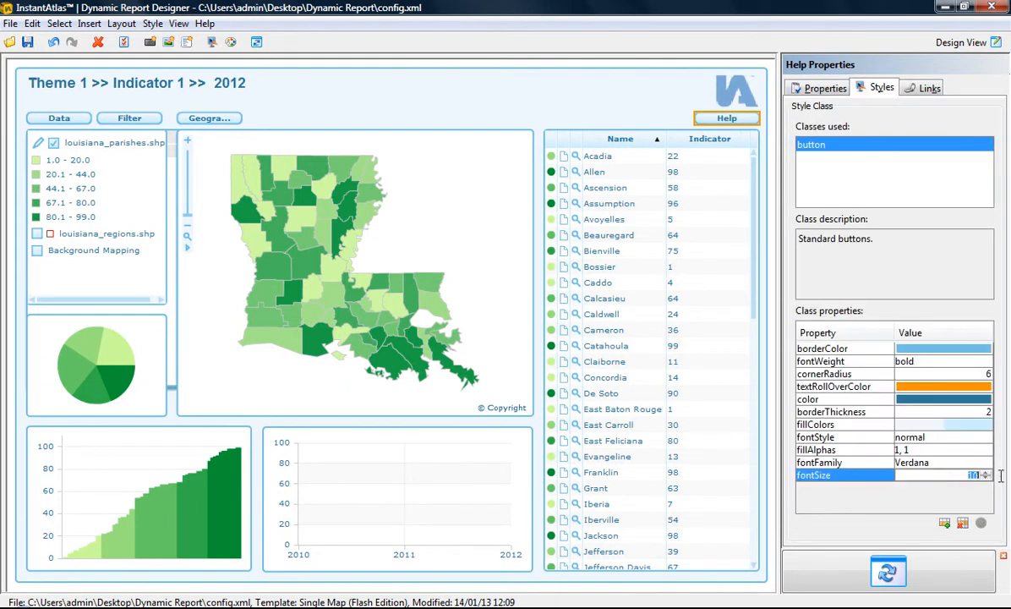
key(Return)
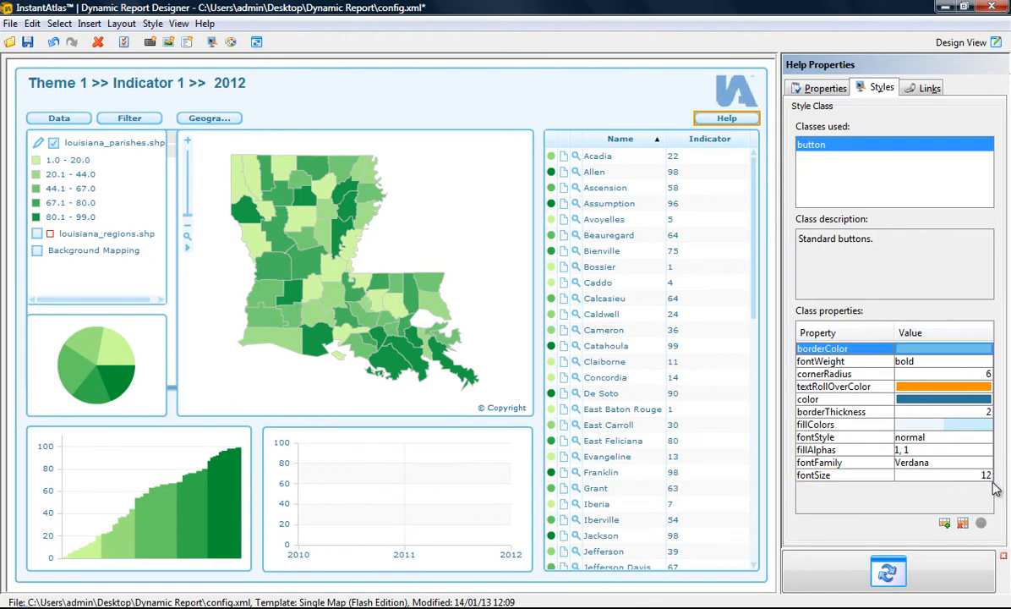
Step: Replace both fillColors of the button style class with new swatch colours
click(928, 425)
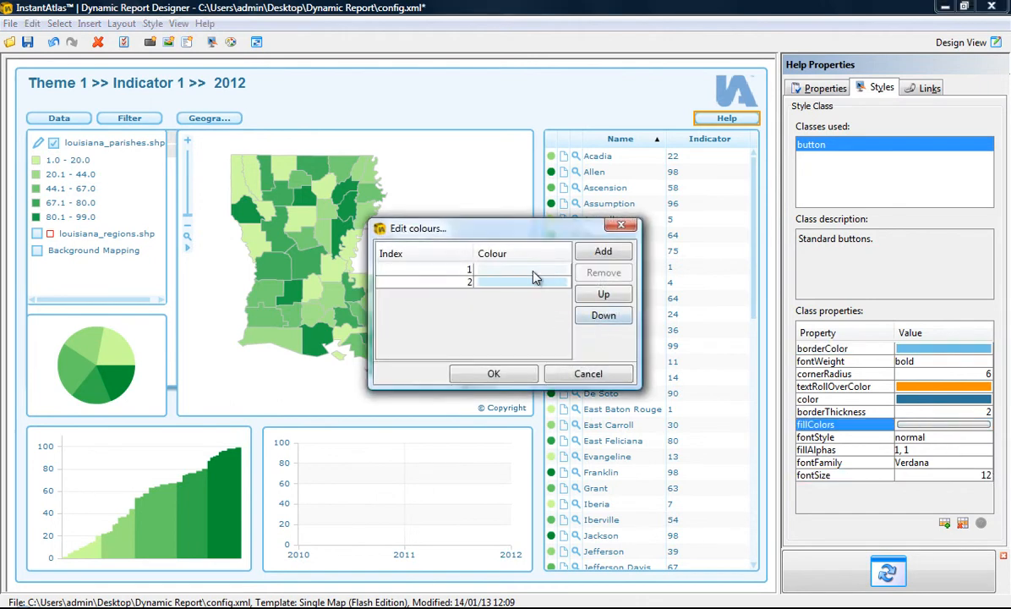
double_click(520, 280)
click(539, 262)
click(449, 449)
double_click(531, 278)
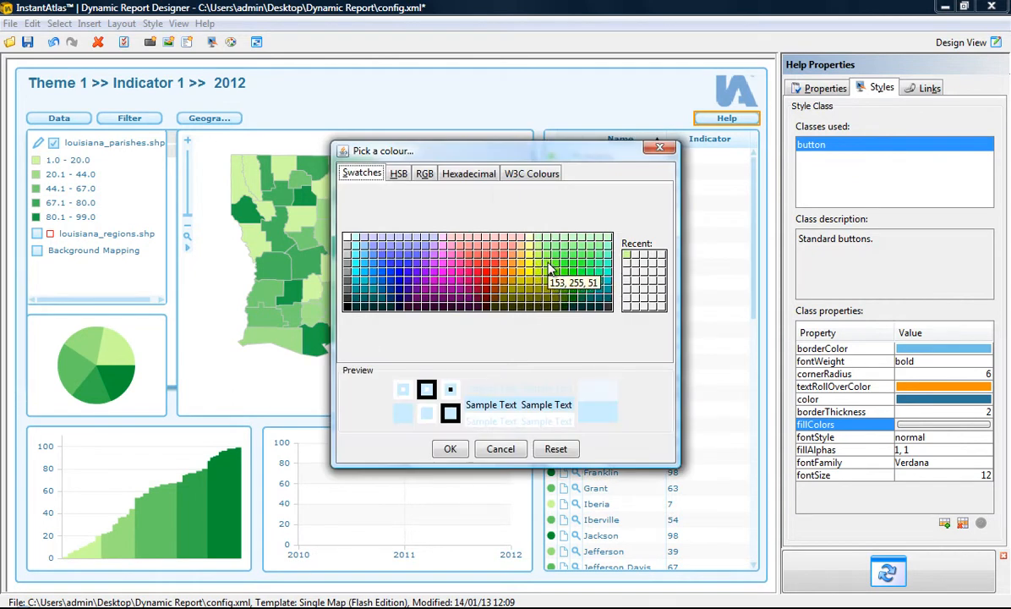
click(514, 247)
click(449, 449)
click(492, 373)
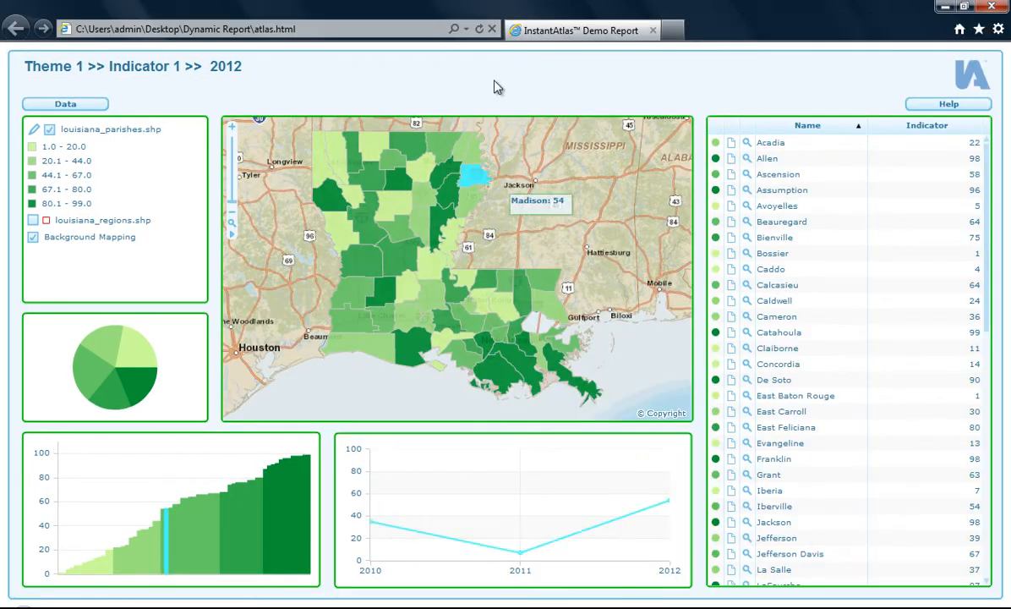
Step: Reload the report in the browser and start a find-and-replace of the fontFamily property in the Style Editor
click(481, 30)
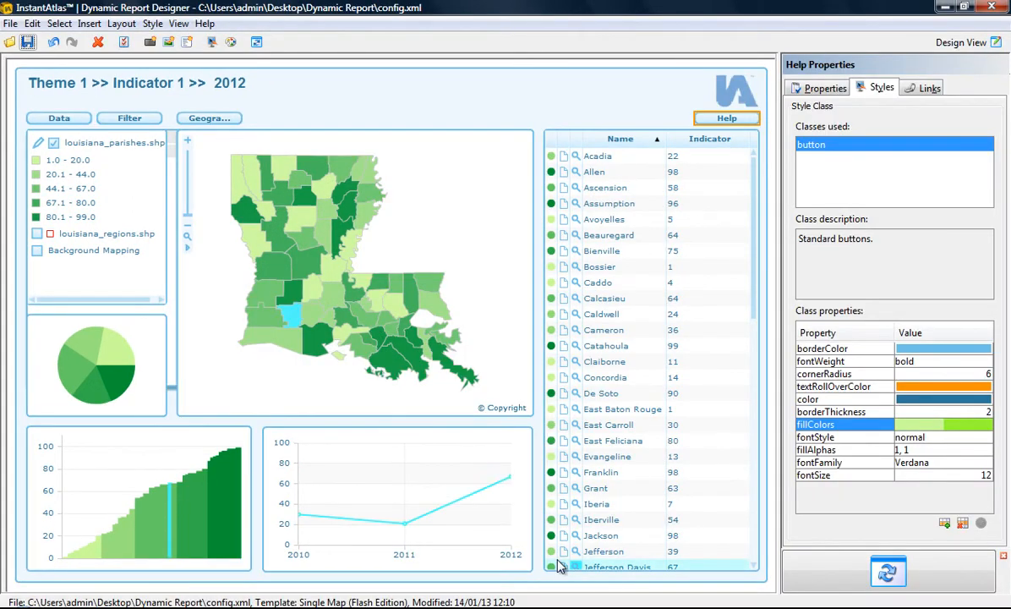
click(217, 47)
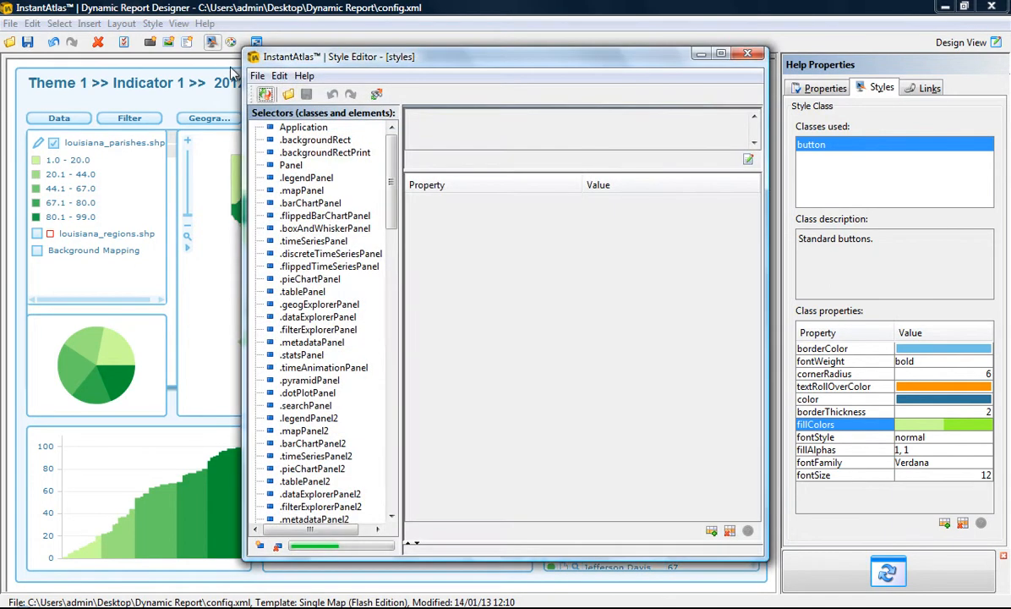
click(376, 94)
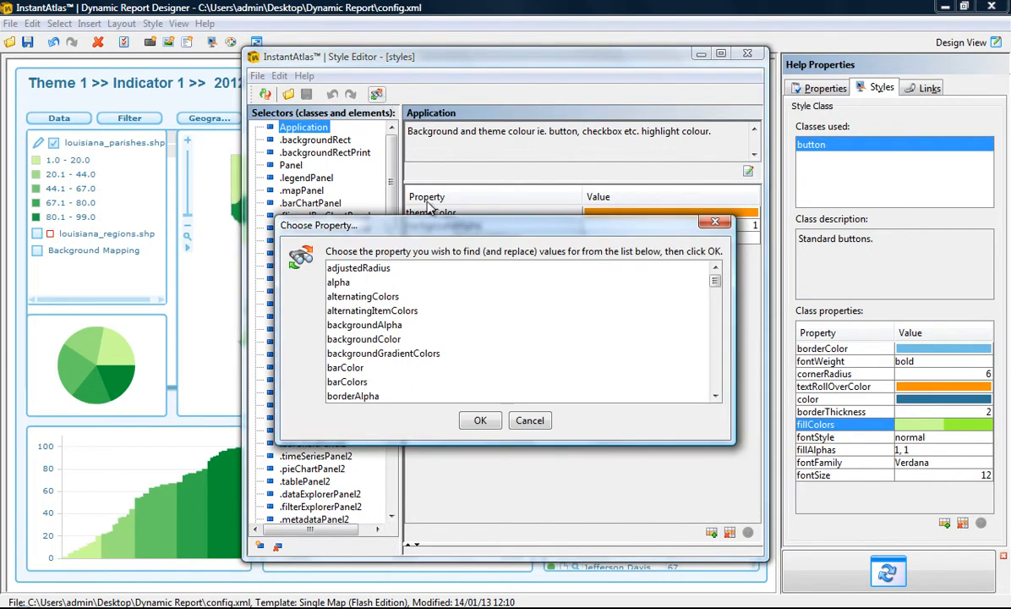
drag(716, 281, 715, 317)
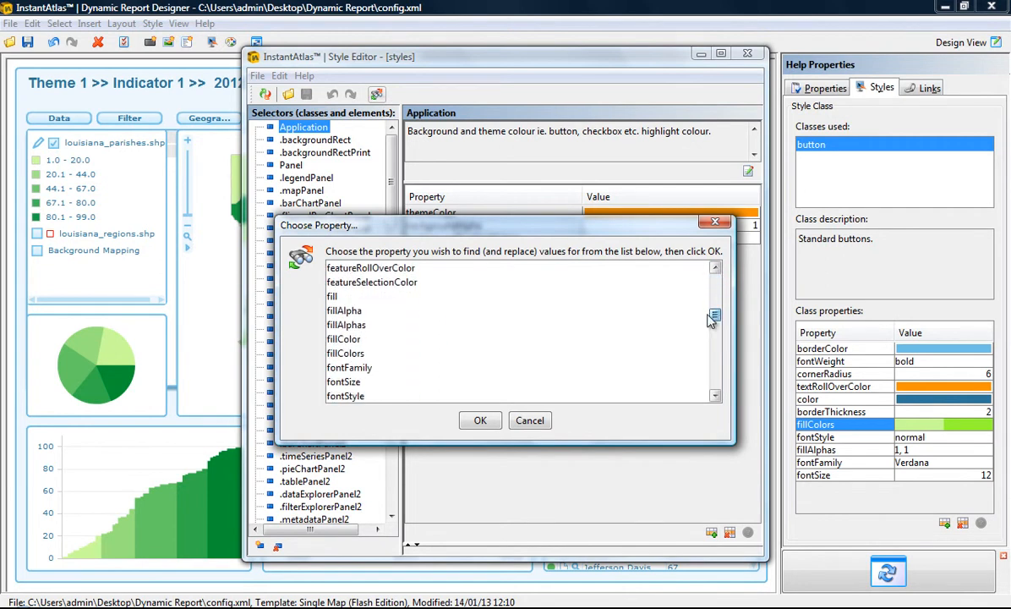
click(404, 368)
click(478, 421)
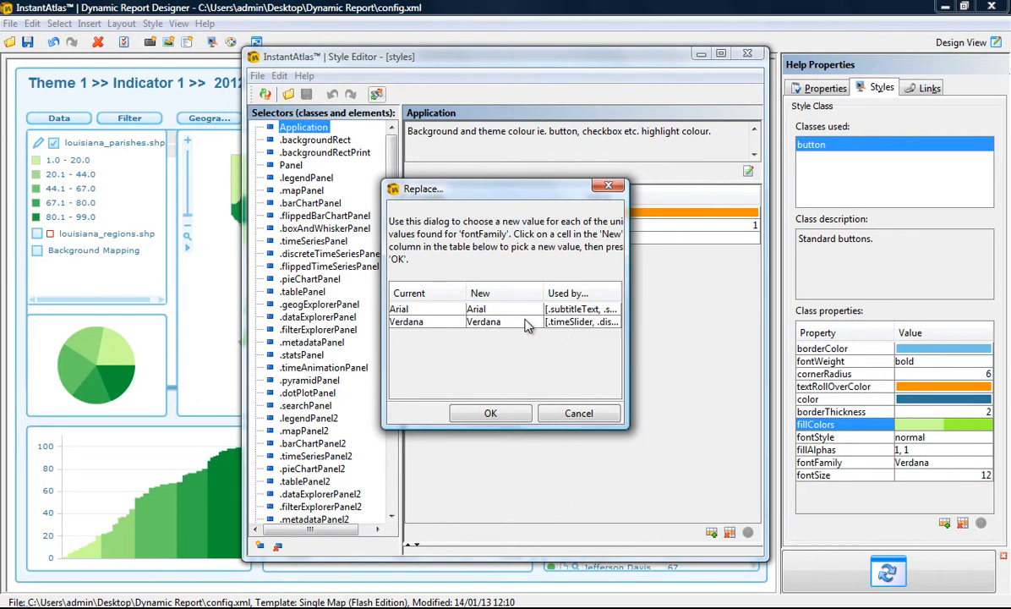
Step: Choose Batang as the replacement font family for Arial
click(501, 309)
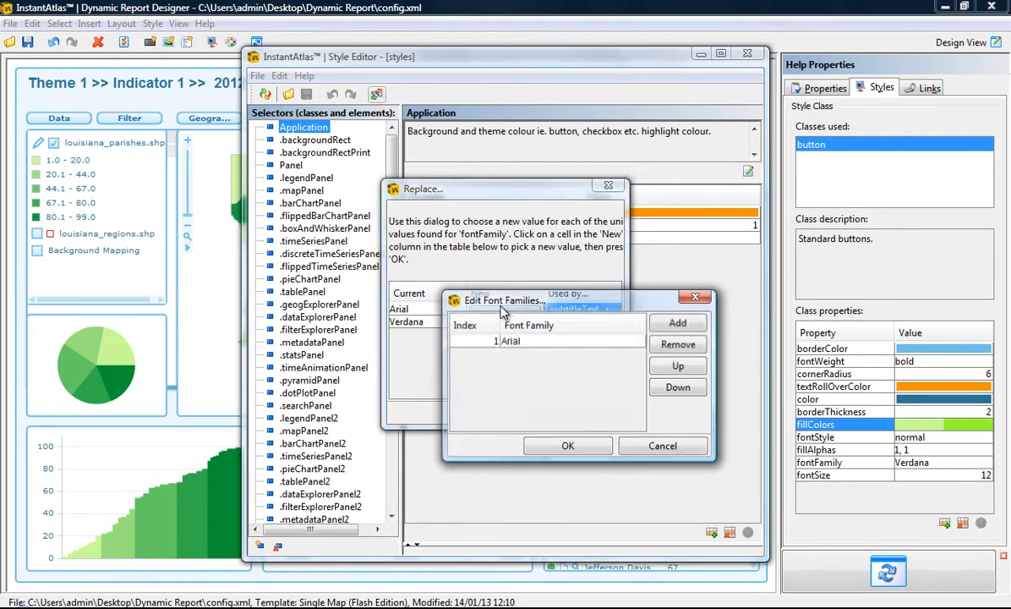
click(560, 341)
click(519, 412)
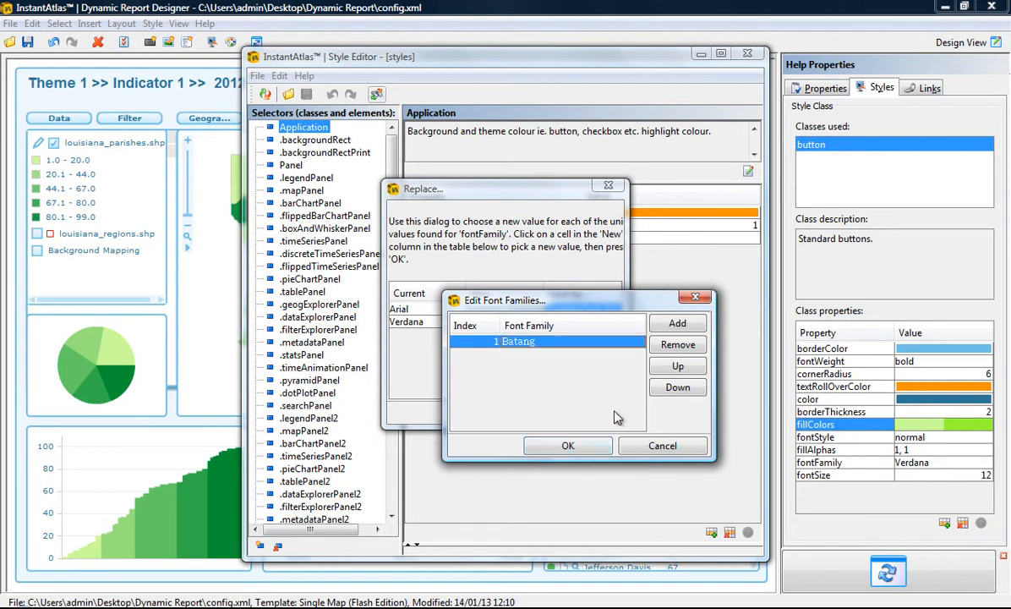
click(575, 446)
Step: Replace the Verdana font family with Batang as well, apply the style changes and reload the report in the browser
click(486, 321)
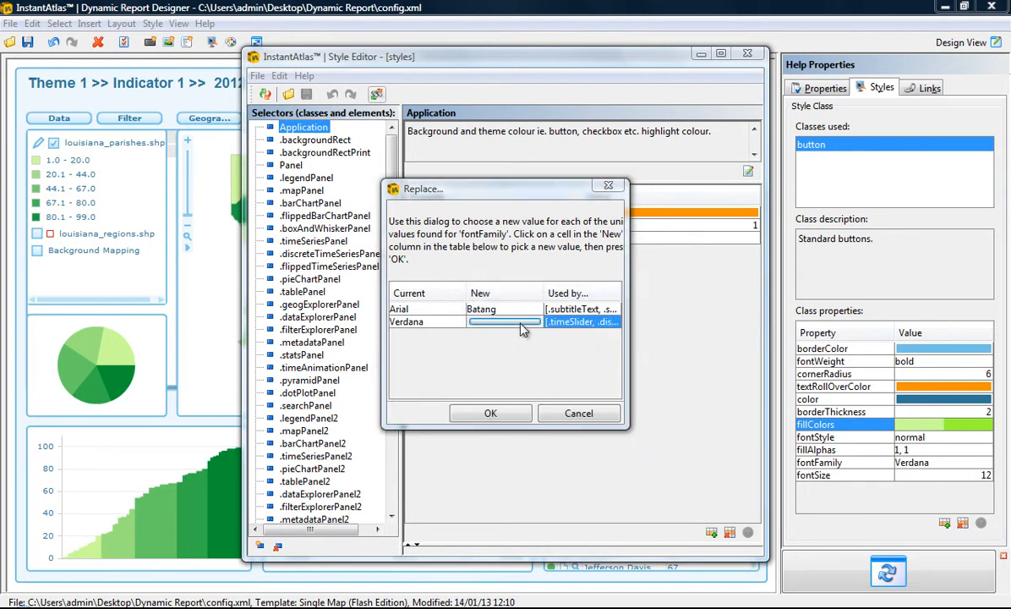
click(567, 340)
drag(637, 448, 639, 359)
click(519, 412)
click(563, 446)
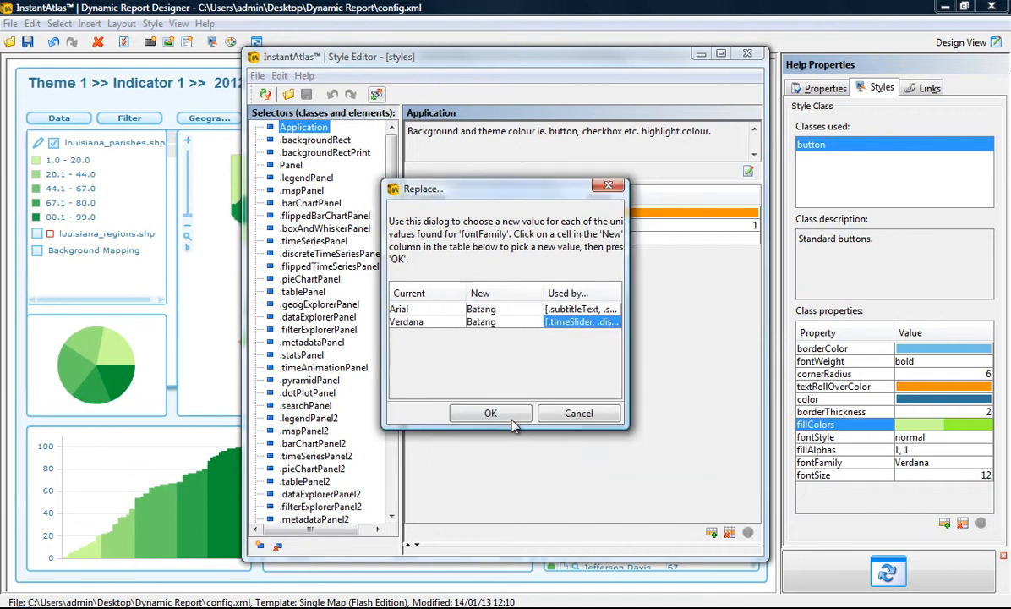
click(488, 412)
click(265, 94)
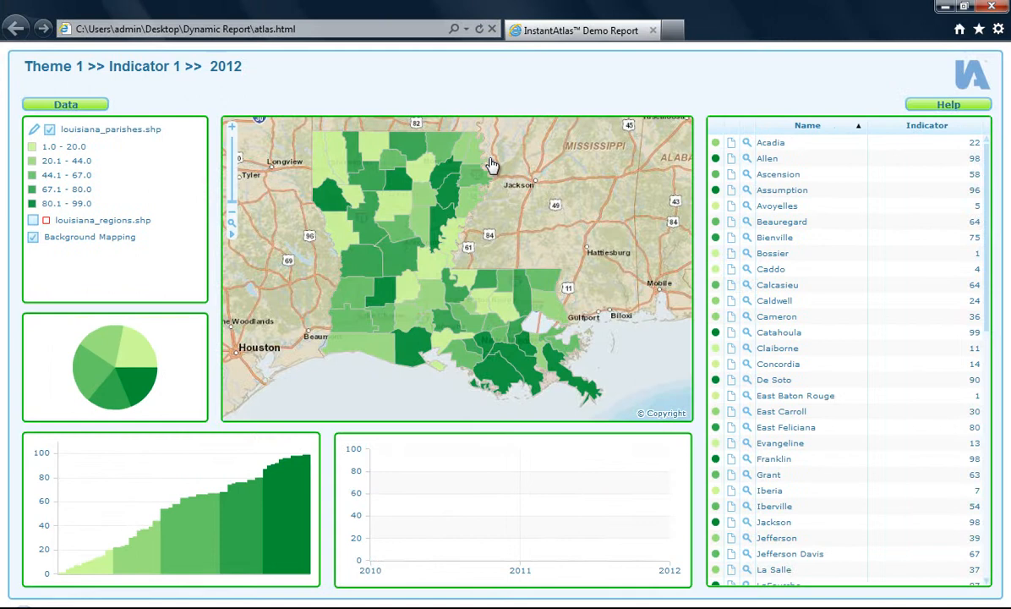
click(478, 29)
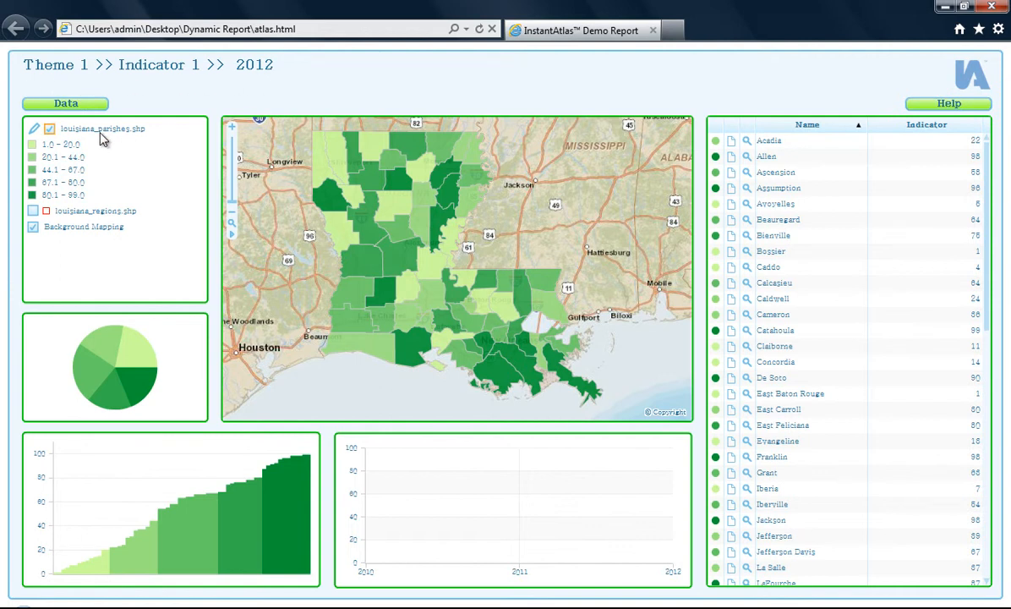
Step: Examine the properties of various style selectors in the Style Editor, including the panel classes, map controls and MapTip
key(alt+Tab)
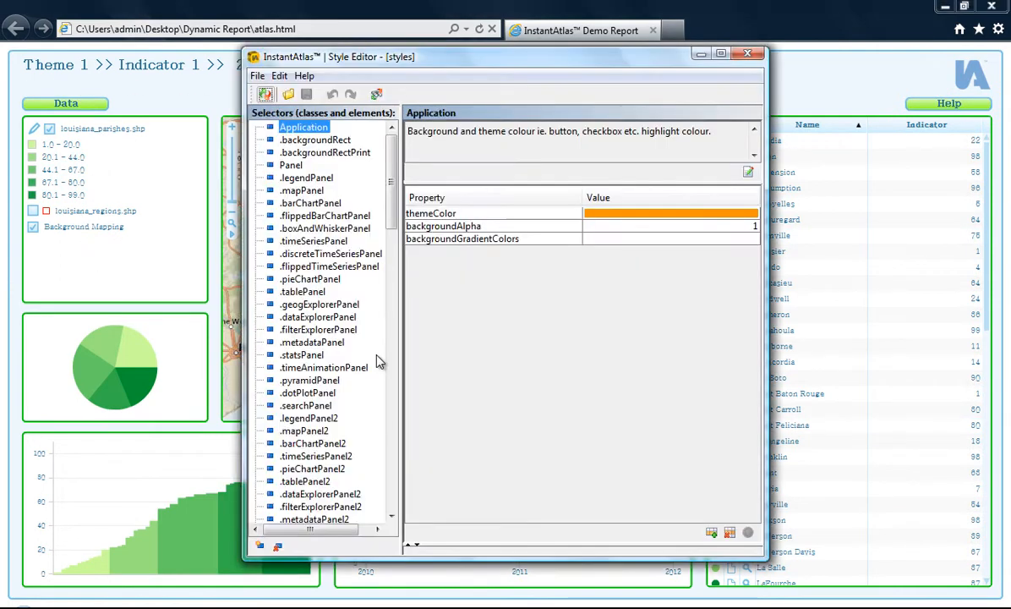
click(314, 193)
click(304, 291)
click(309, 380)
click(315, 419)
click(315, 456)
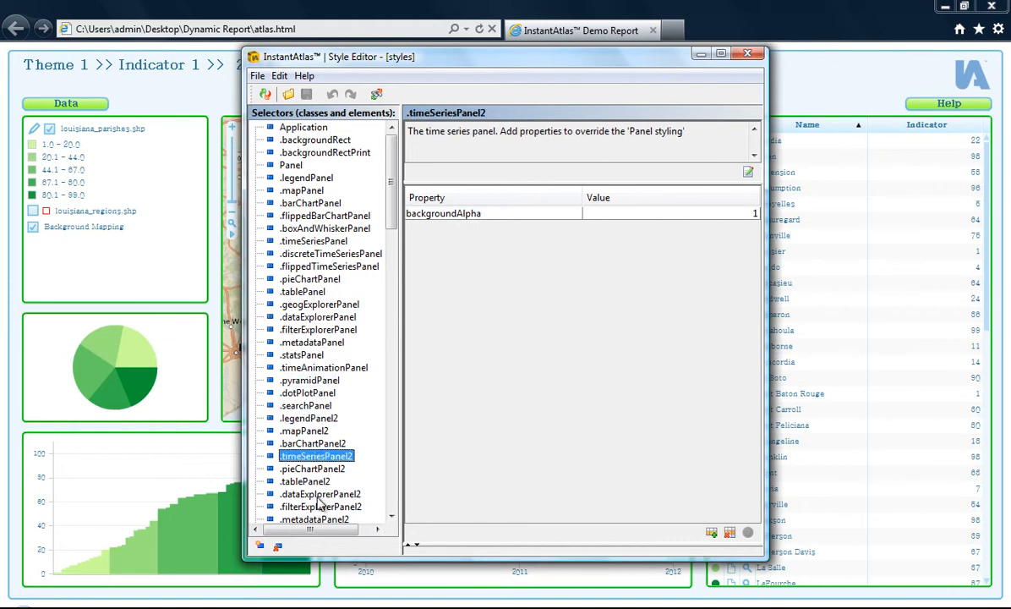
click(320, 493)
click(321, 507)
scroll(363, 216, down, 8)
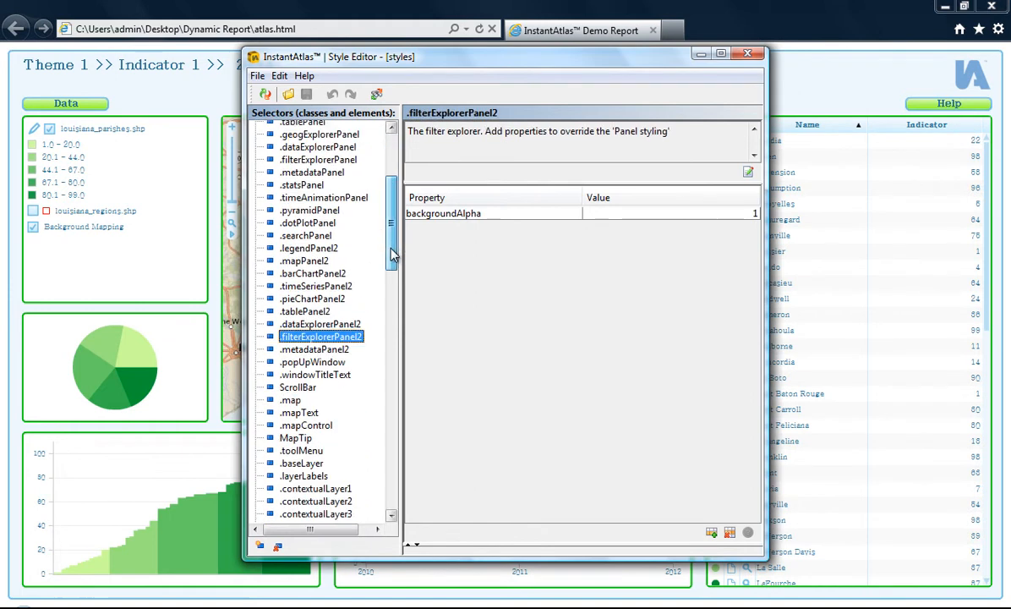
click(304, 275)
click(296, 287)
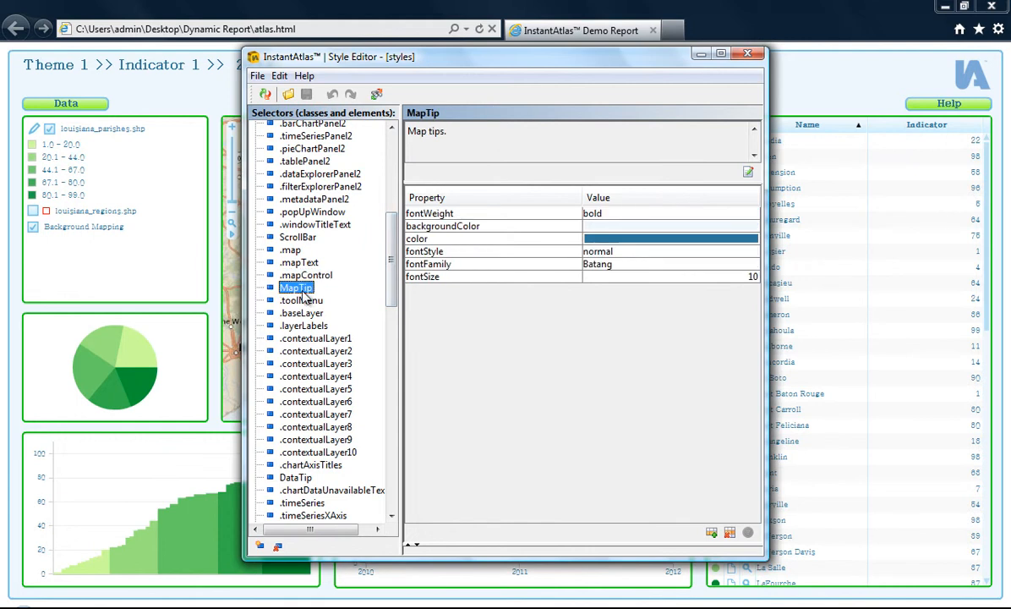
Step: Set the borderColor of the contextualLayer1 style class to the dark swatch 0, 51, 51
click(314, 338)
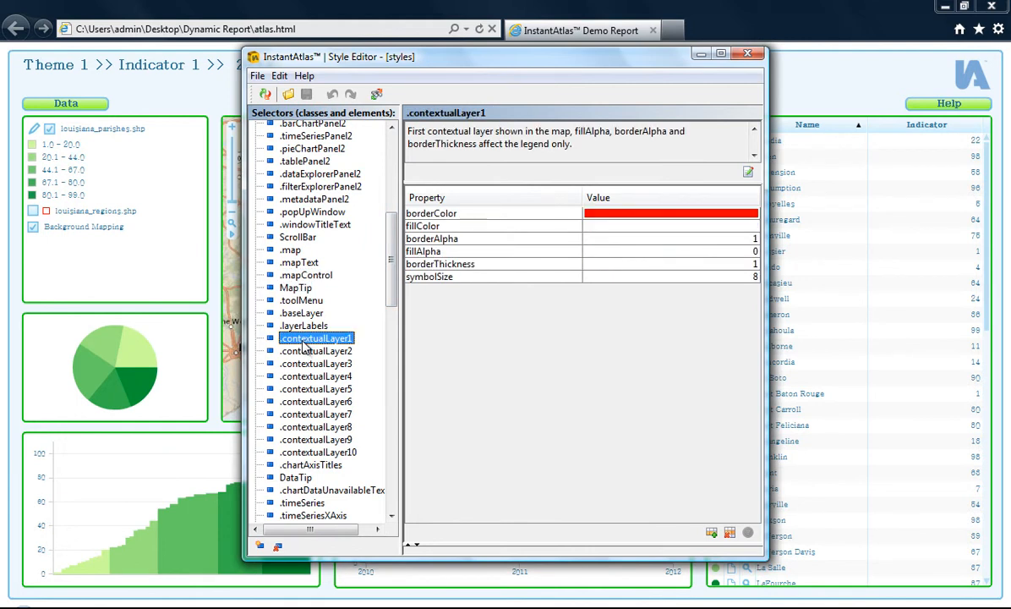
click(641, 214)
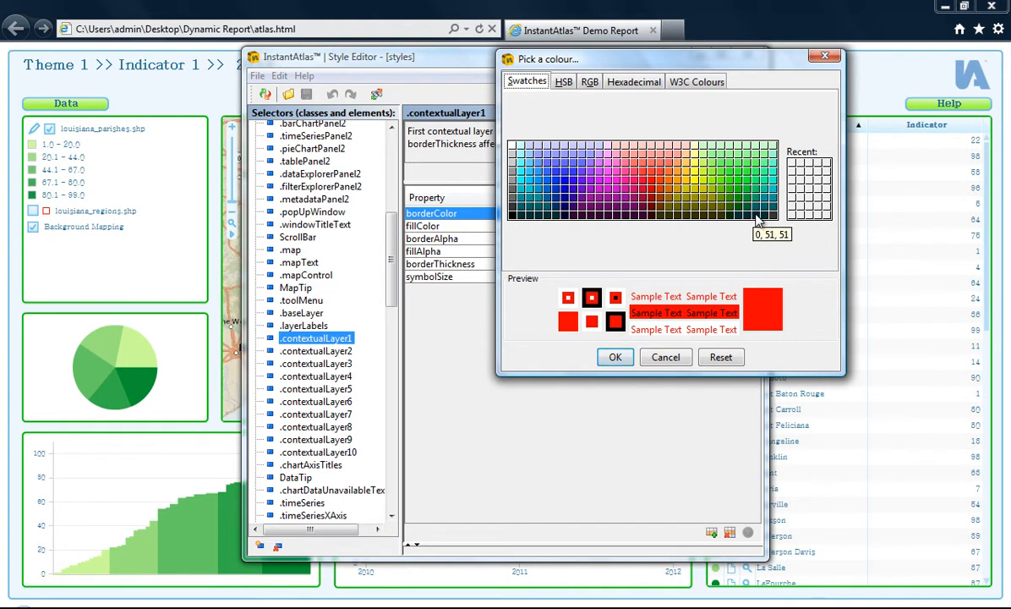
click(755, 214)
click(614, 358)
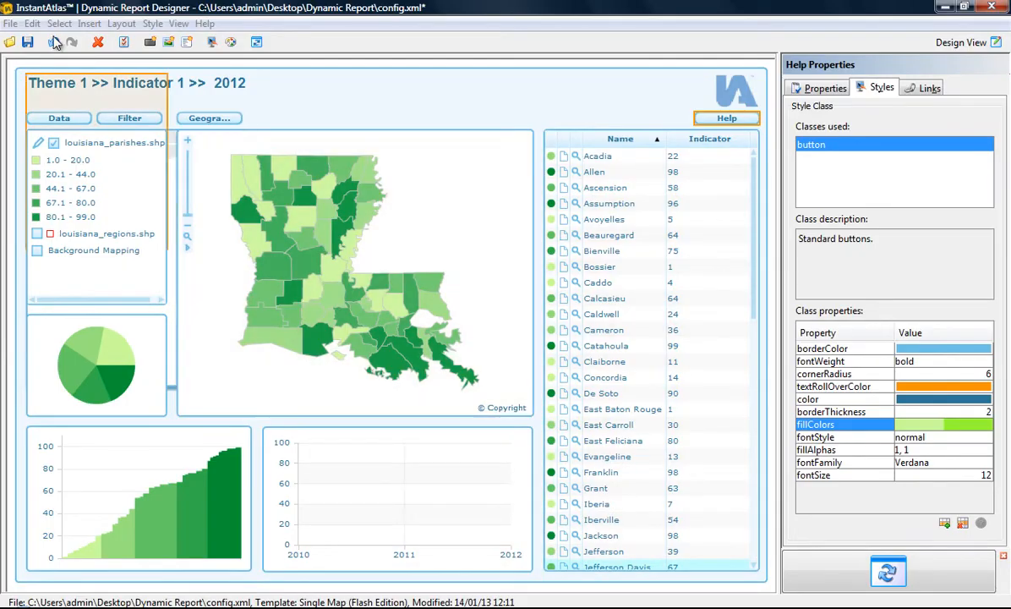
Step: Save the report, reload it in the browser and turn on the louisiana_regions.shp layer
click(53, 42)
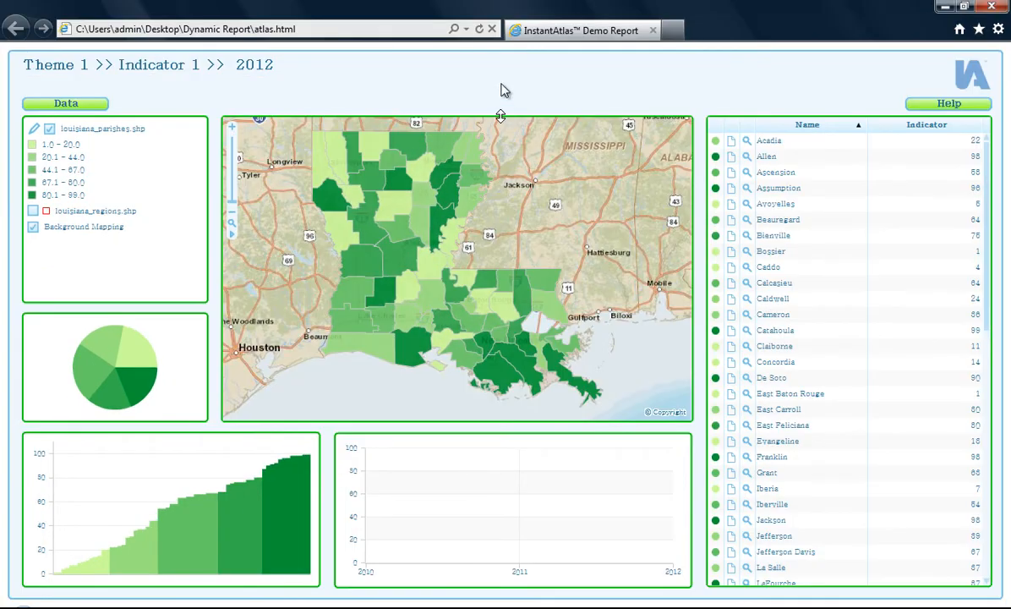
click(479, 28)
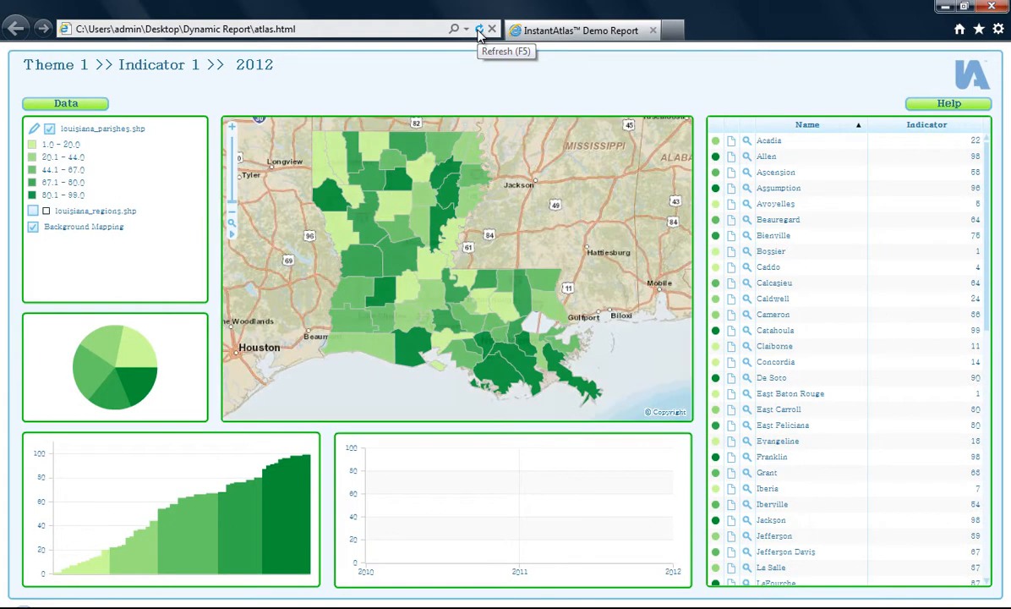
click(34, 212)
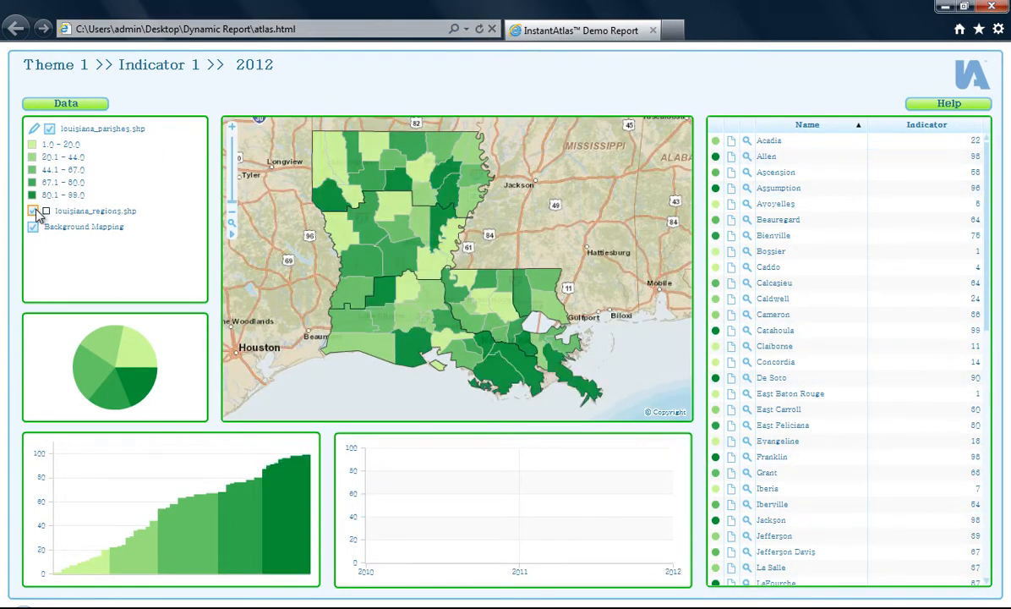